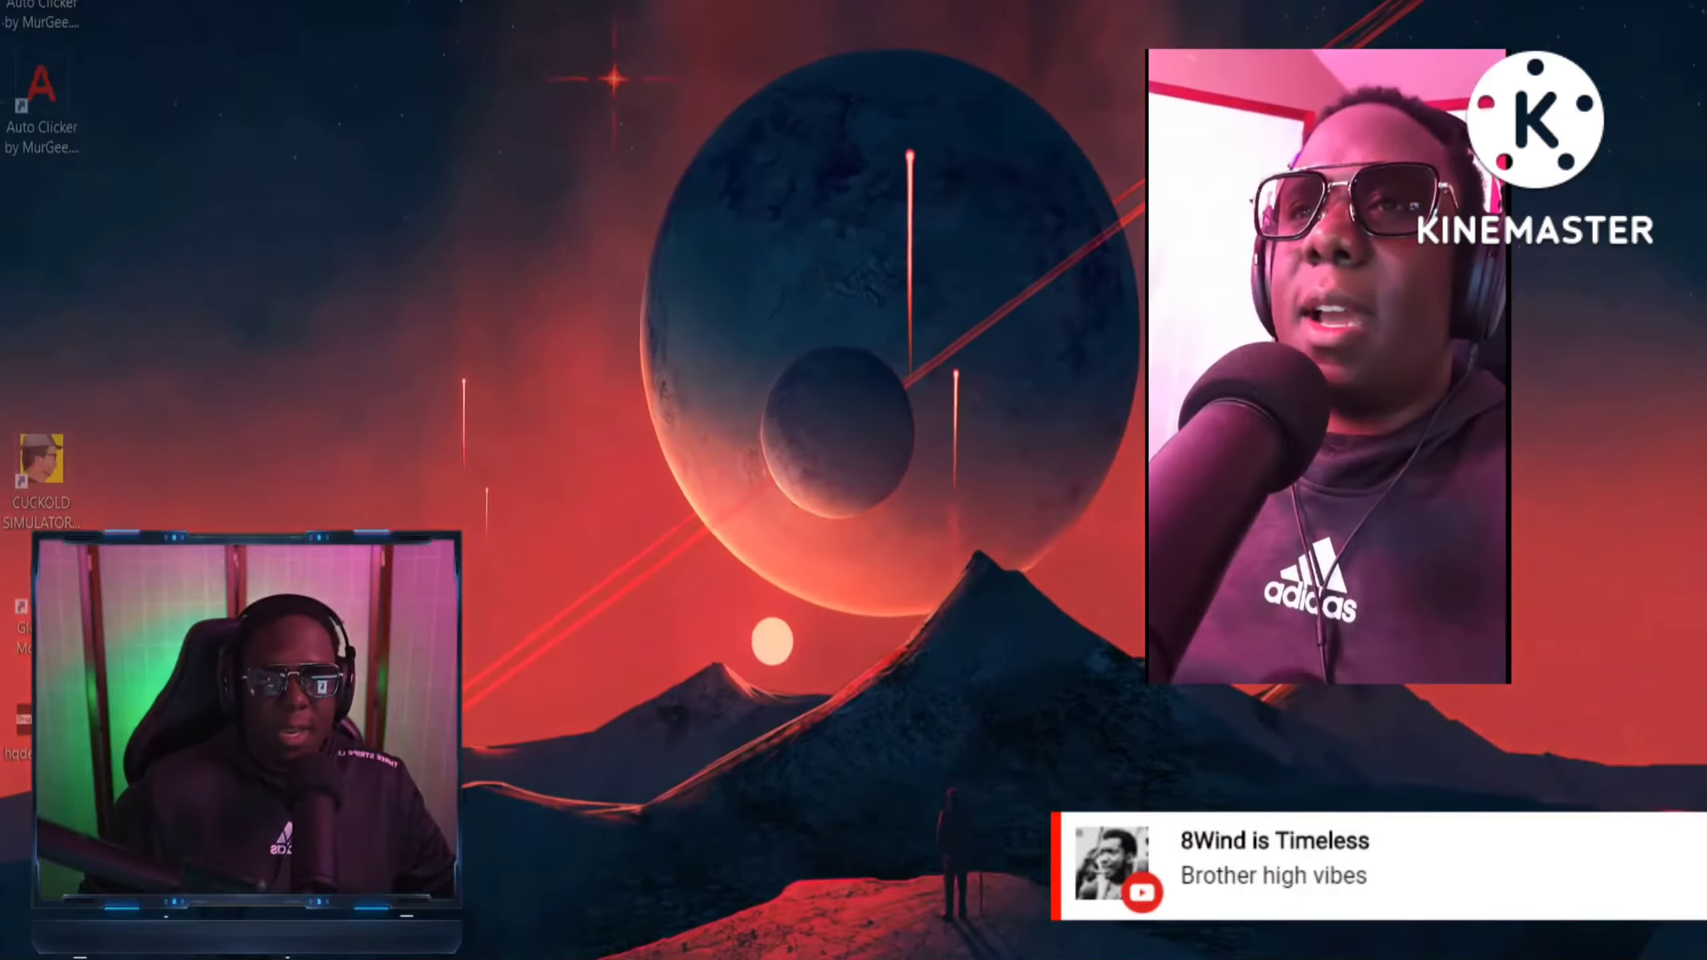
# Switch to OBS and hide the Webcam group in the Live Scene.
pyautogui.hotkey('alt', 'Tab')
pyautogui.moveTo(1102, 14)
pyautogui.mouseDown()
pyautogui.moveTo(1107, 121)
pyautogui.moveTo(1108, 0)
pyautogui.mouseUp()
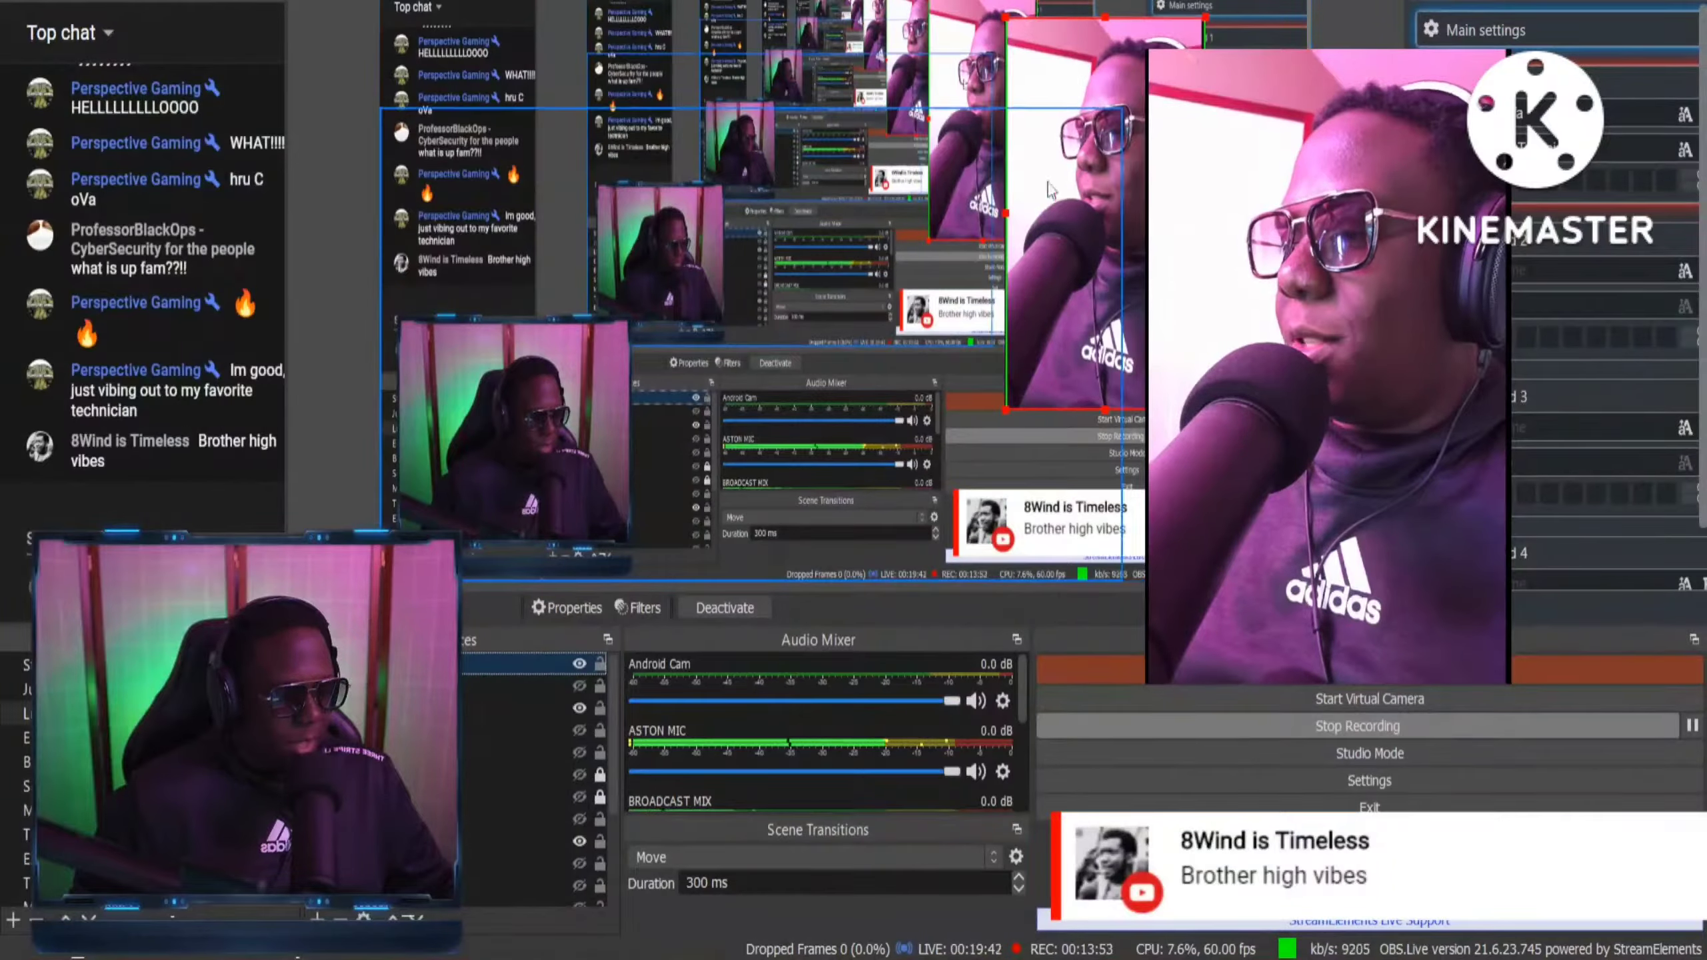
pyautogui.scroll(-1, 486, 777)
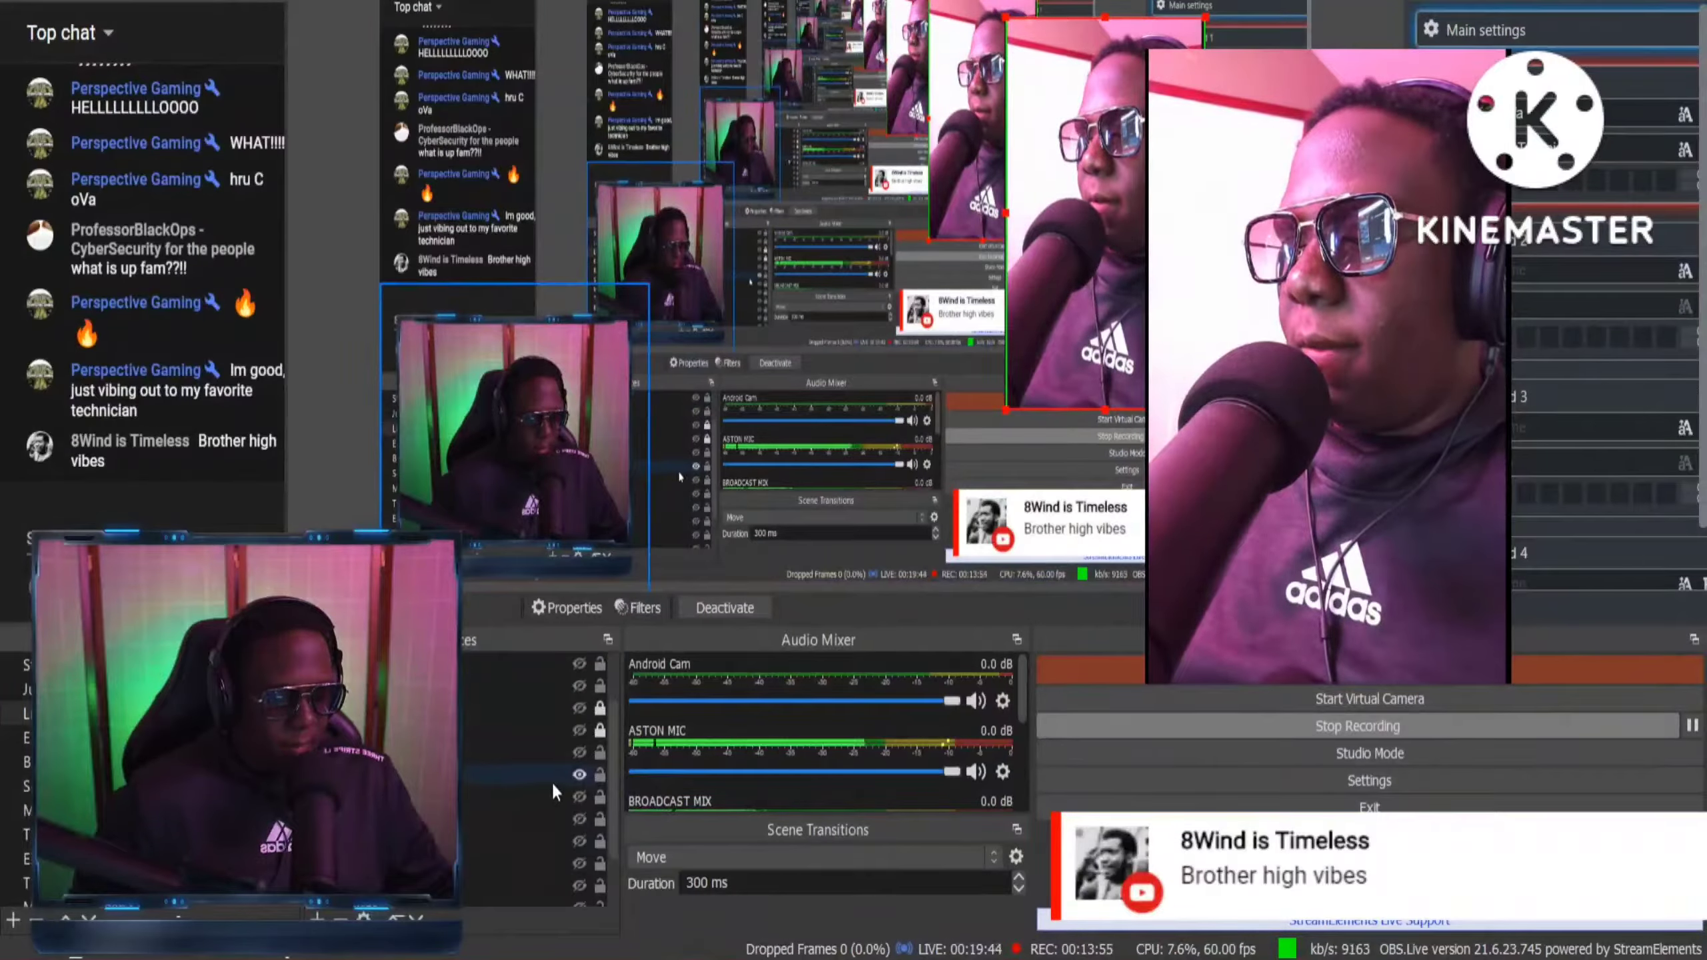
pyautogui.click(568, 776)
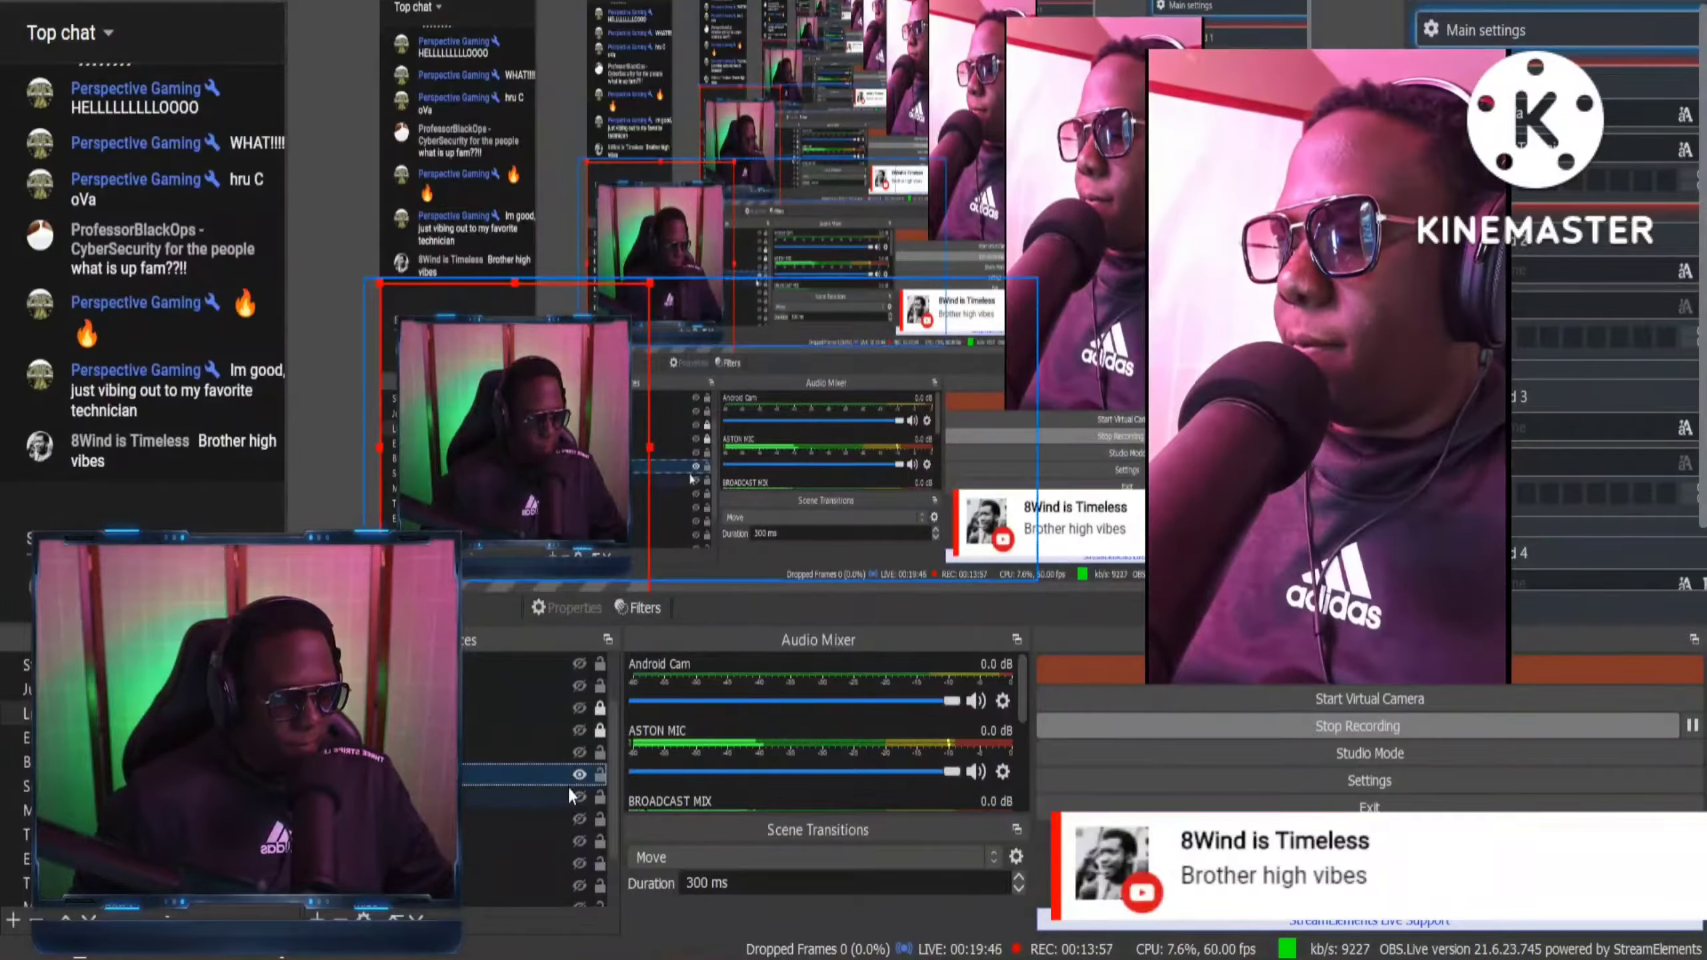
pyautogui.click(579, 774)
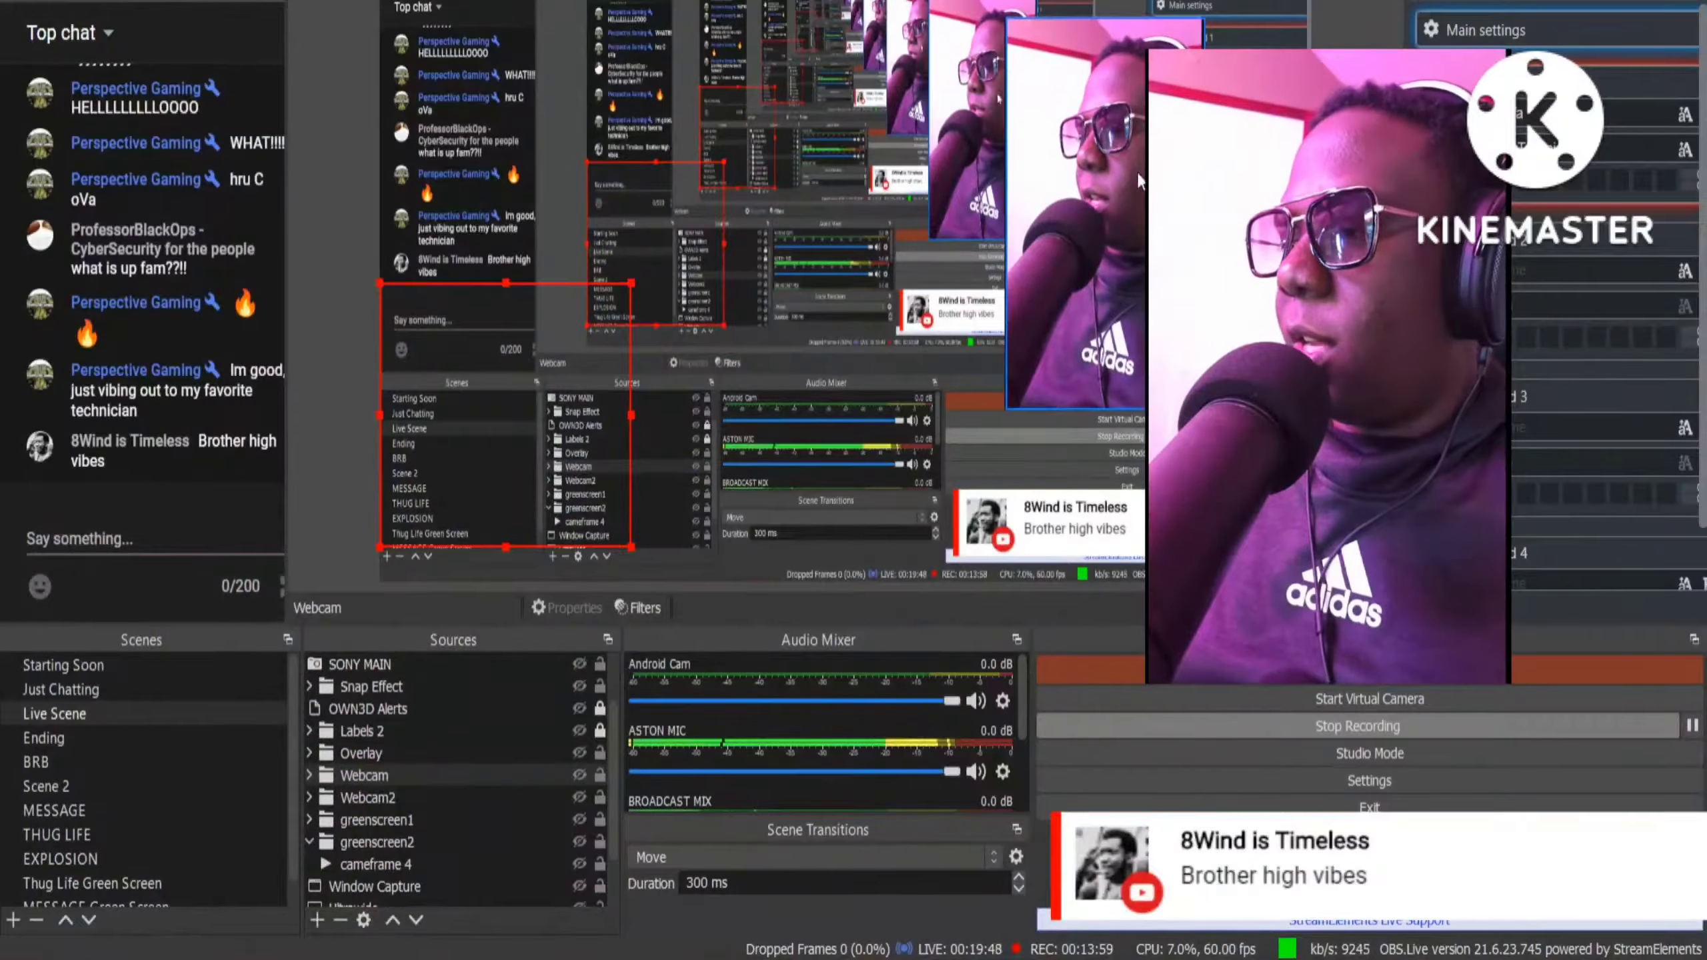
# Move the Android Cam source to the left edge of the canvas and flip it horizontally.
pyautogui.moveTo(1119, 182); pyautogui.dragTo(492, 209)
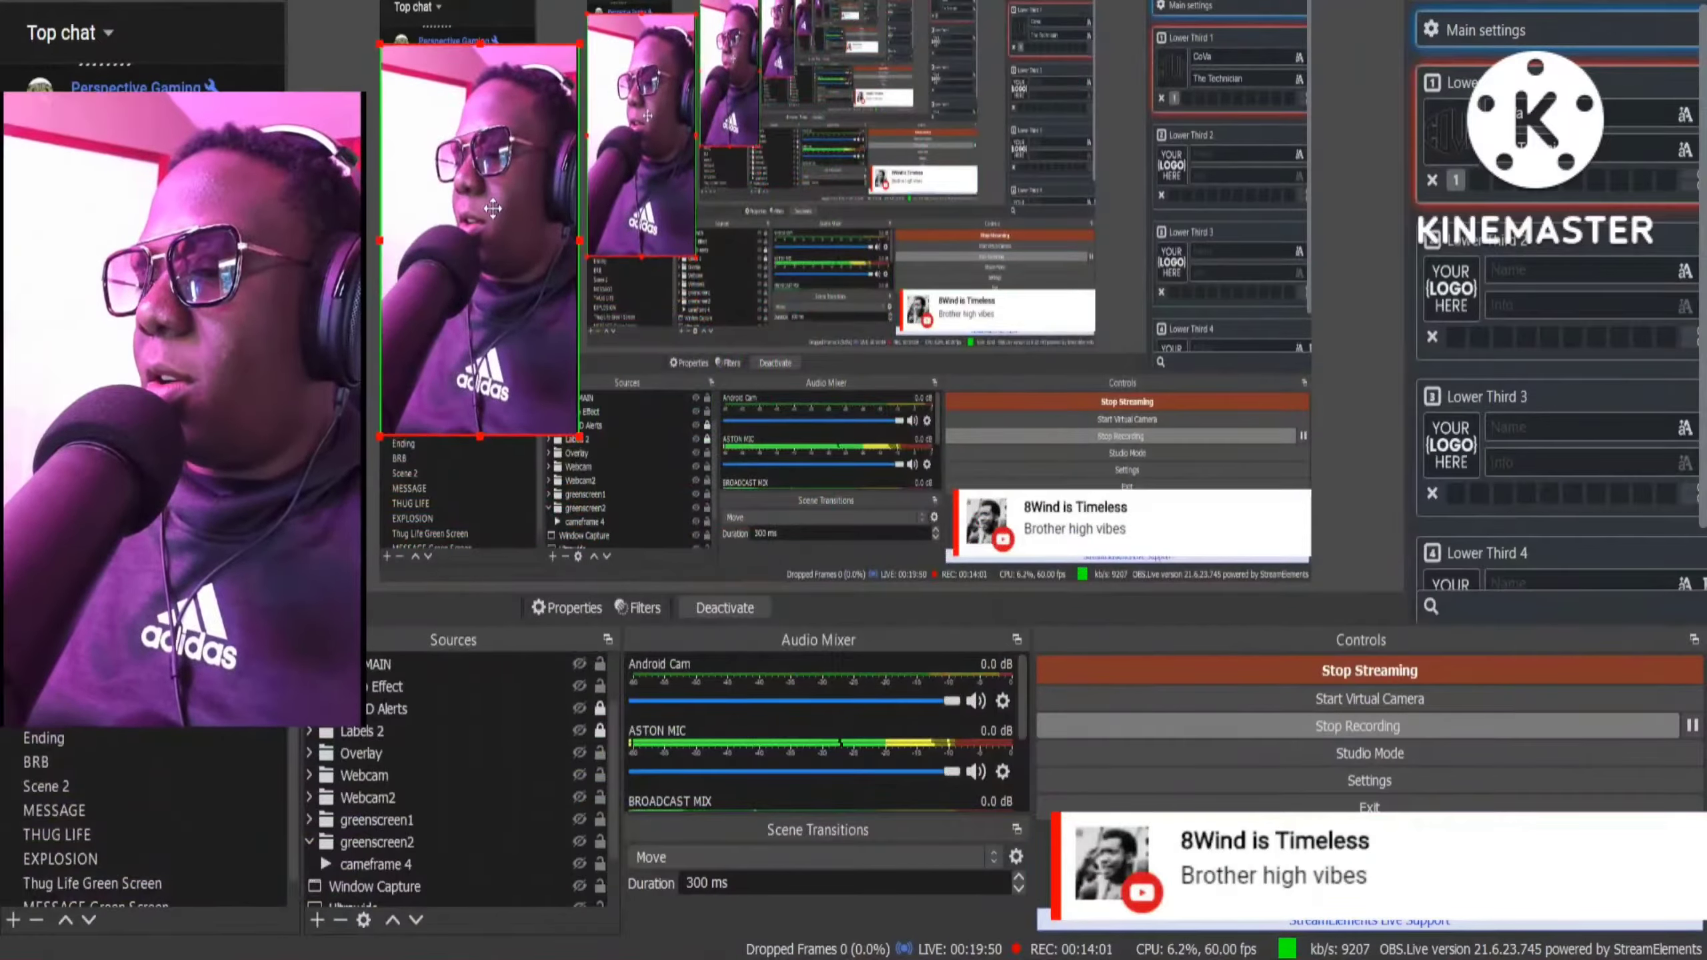
pyautogui.rightClick(501, 212)
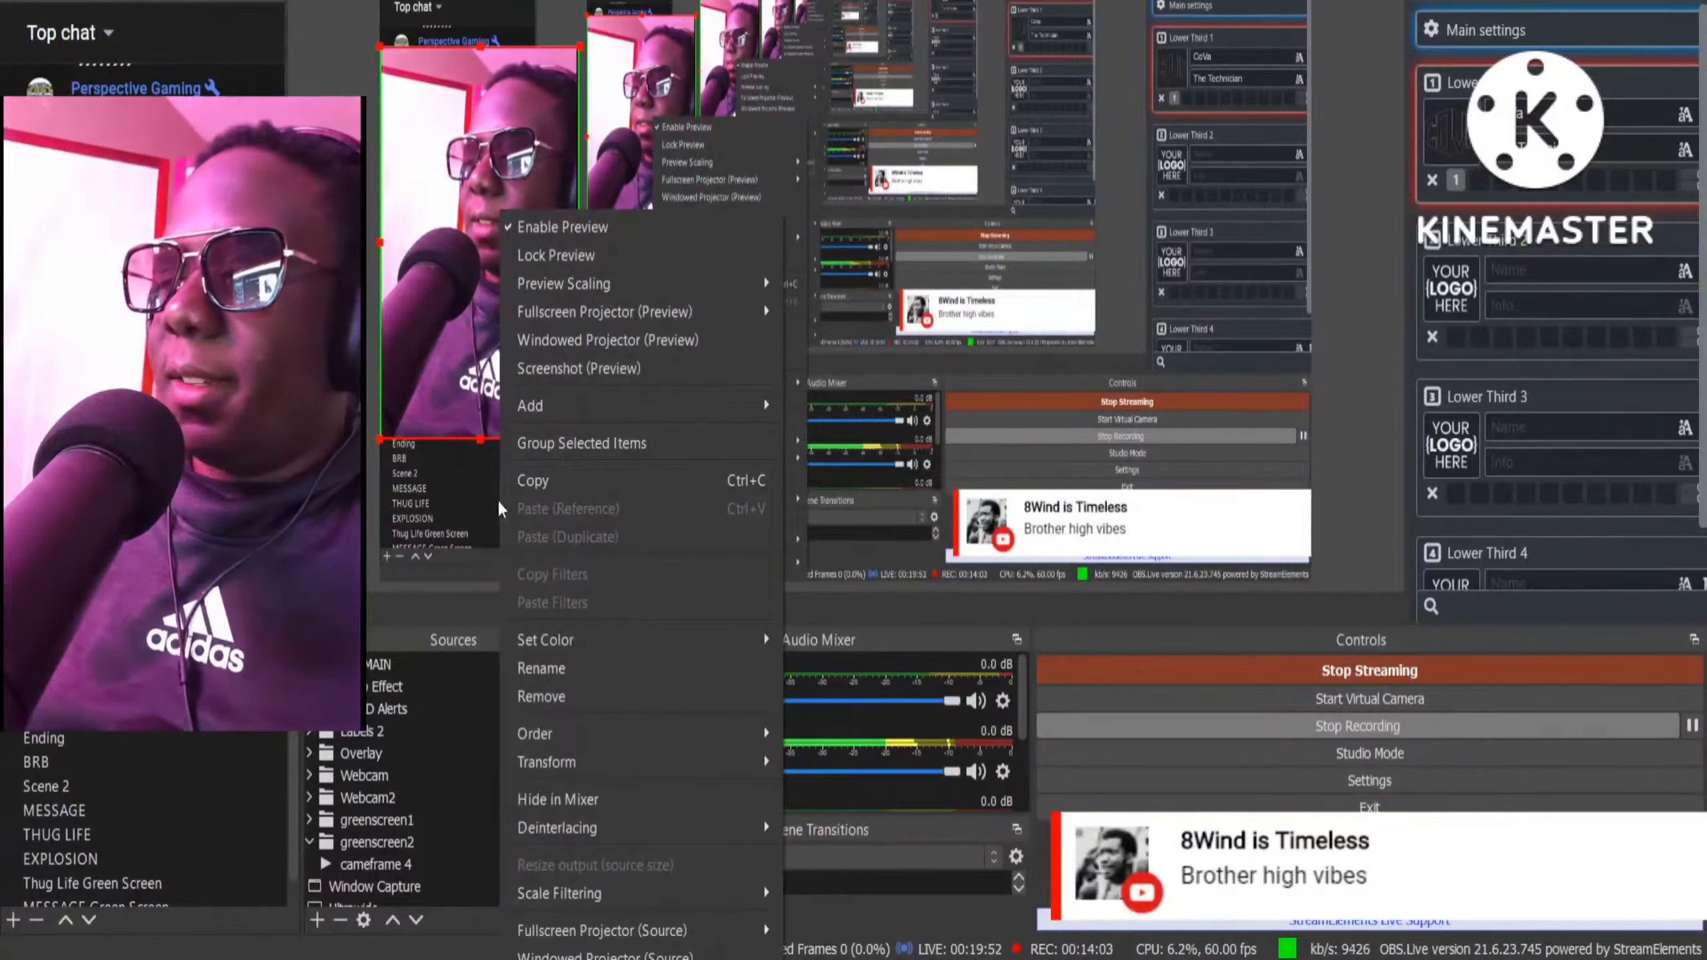
pyautogui.moveTo(647, 766)
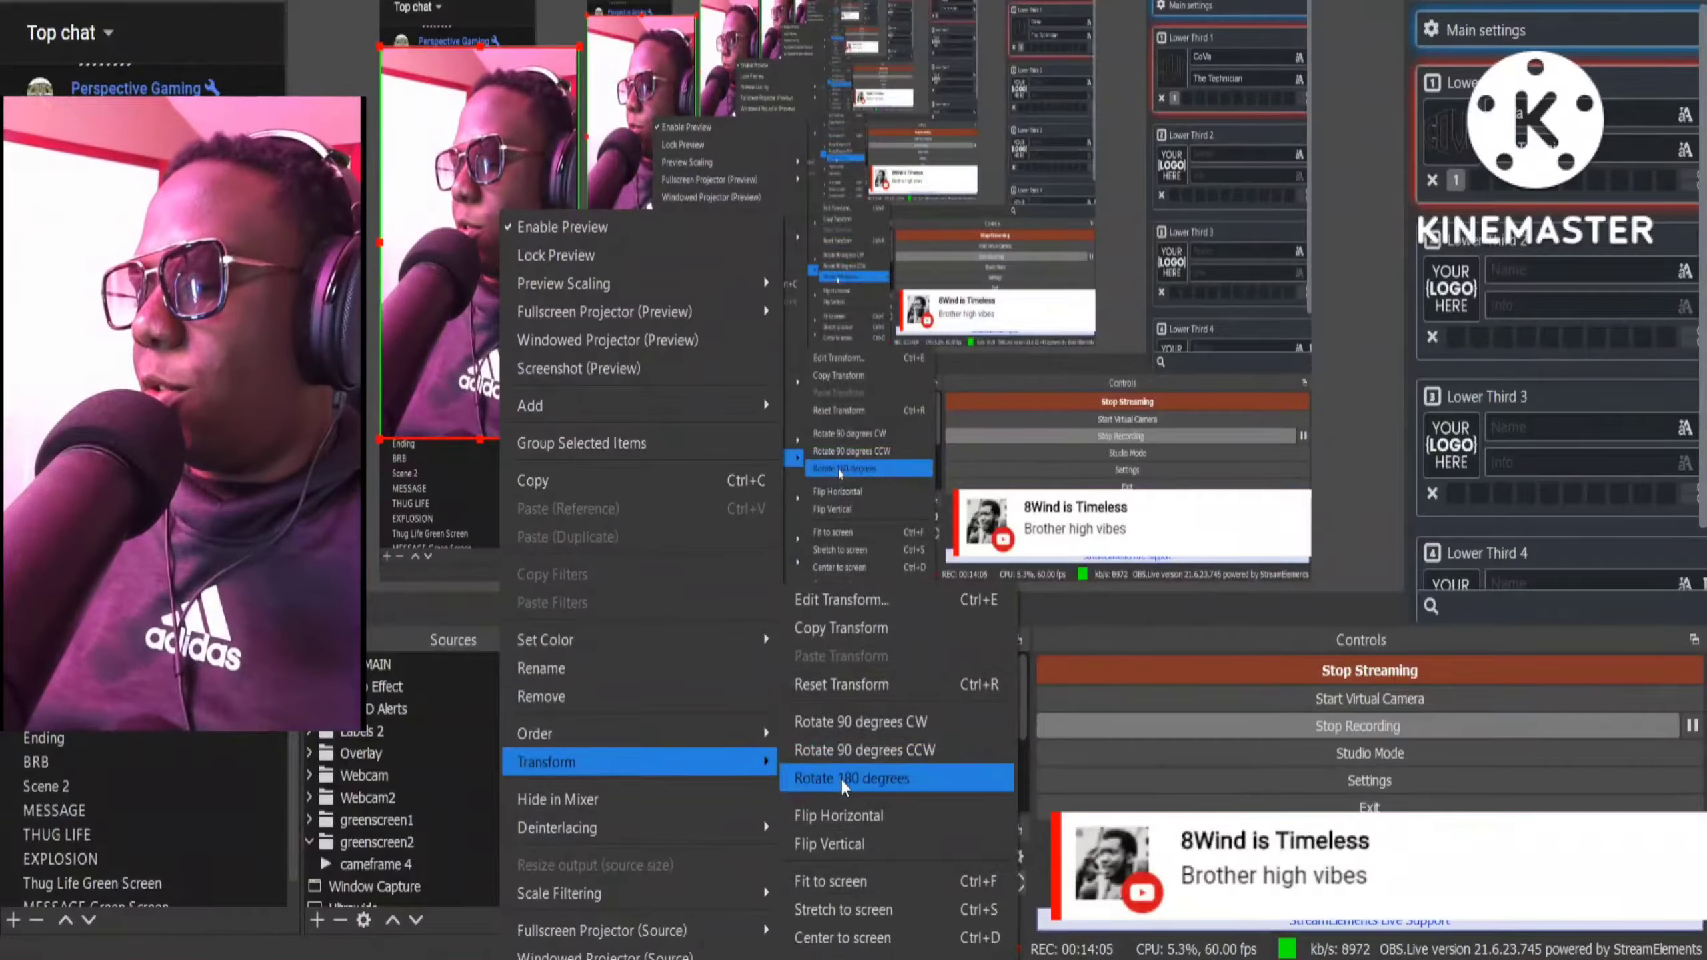
pyautogui.click(892, 816)
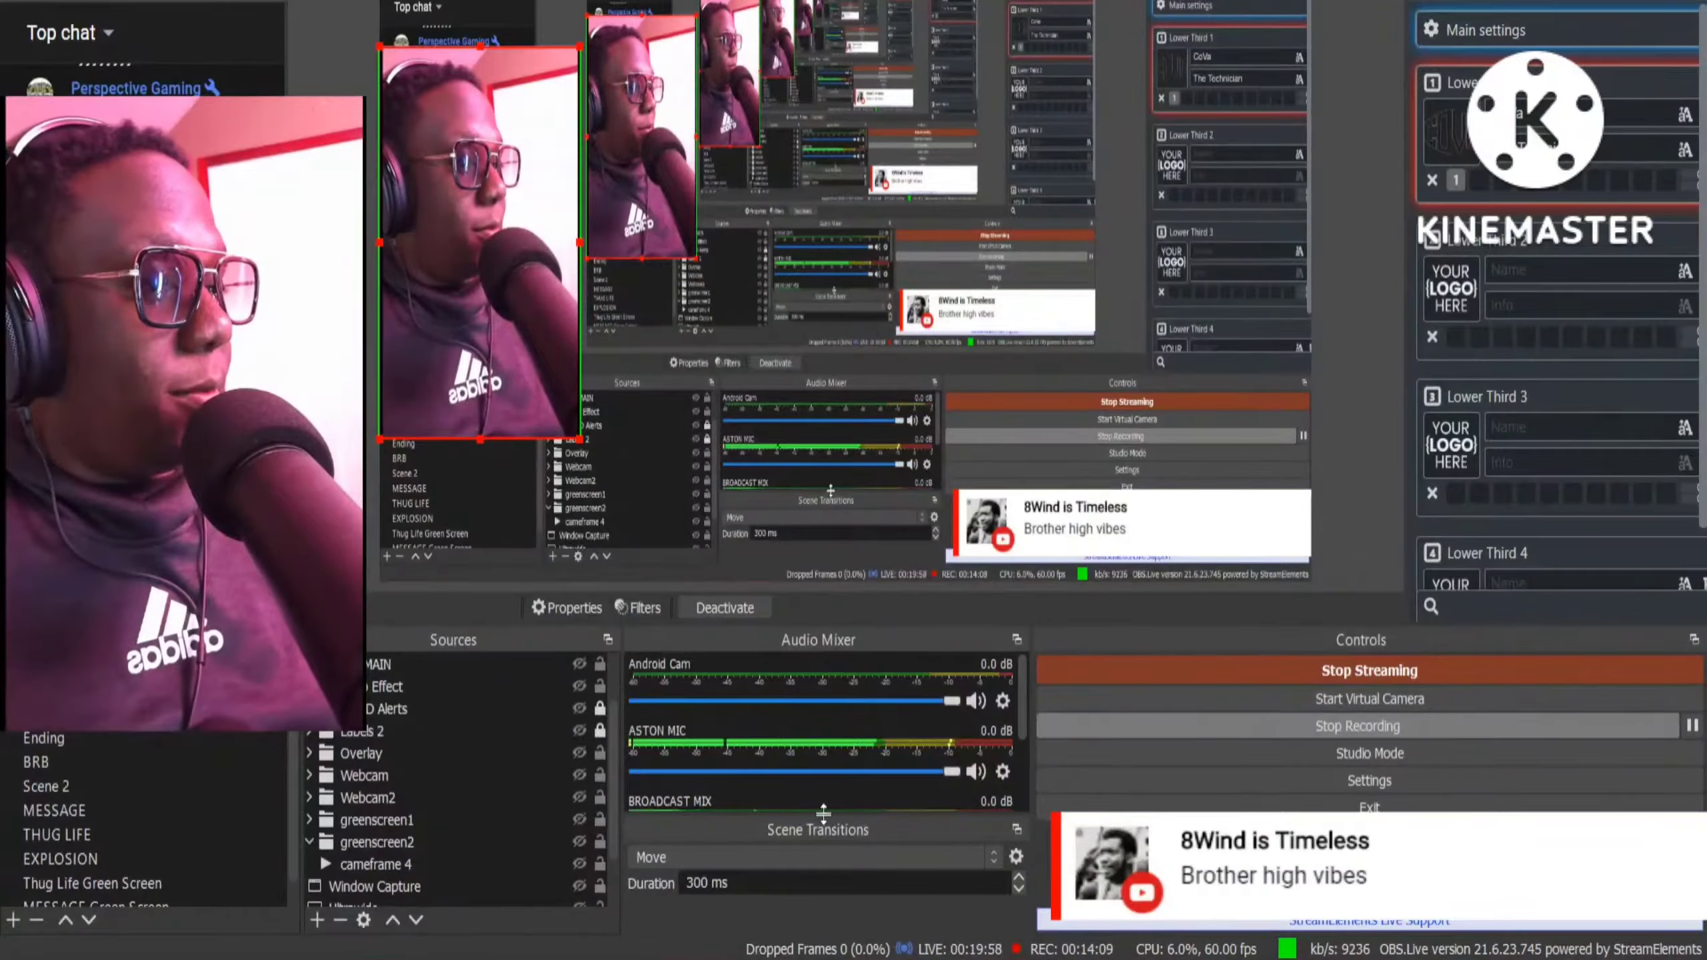
pyautogui.click(602, 601)
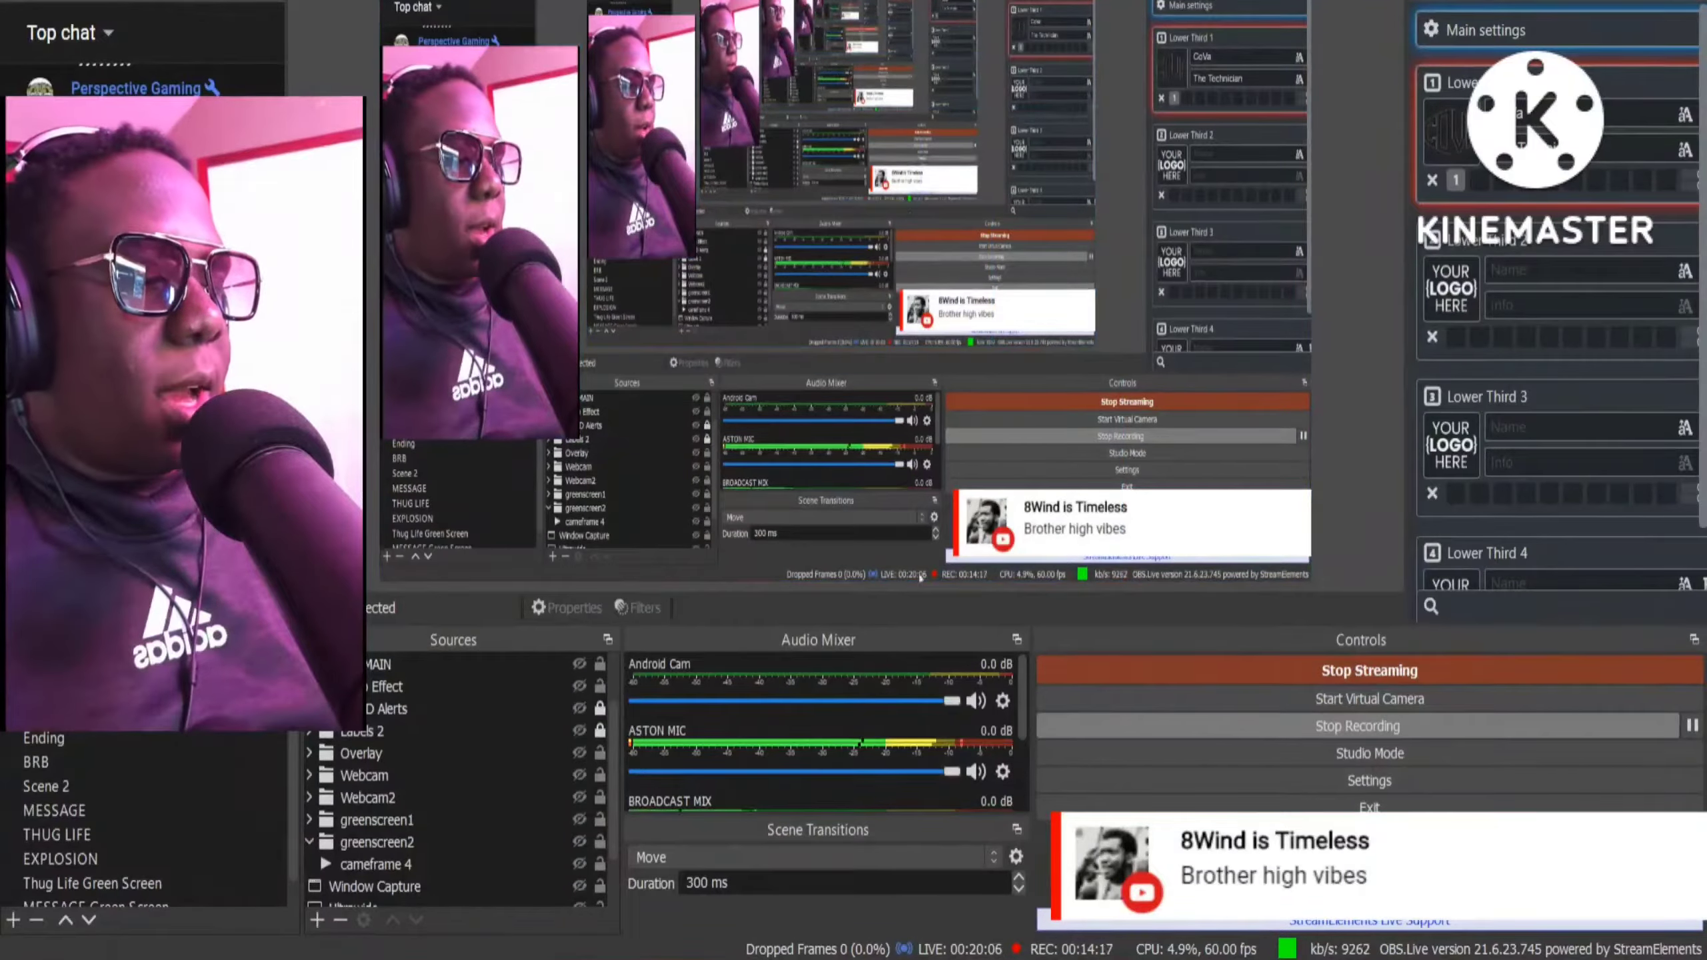
# Toggle the Android Cam source's visibility off and on to preview how it appears and disappears.
pyautogui.click(440, 483)
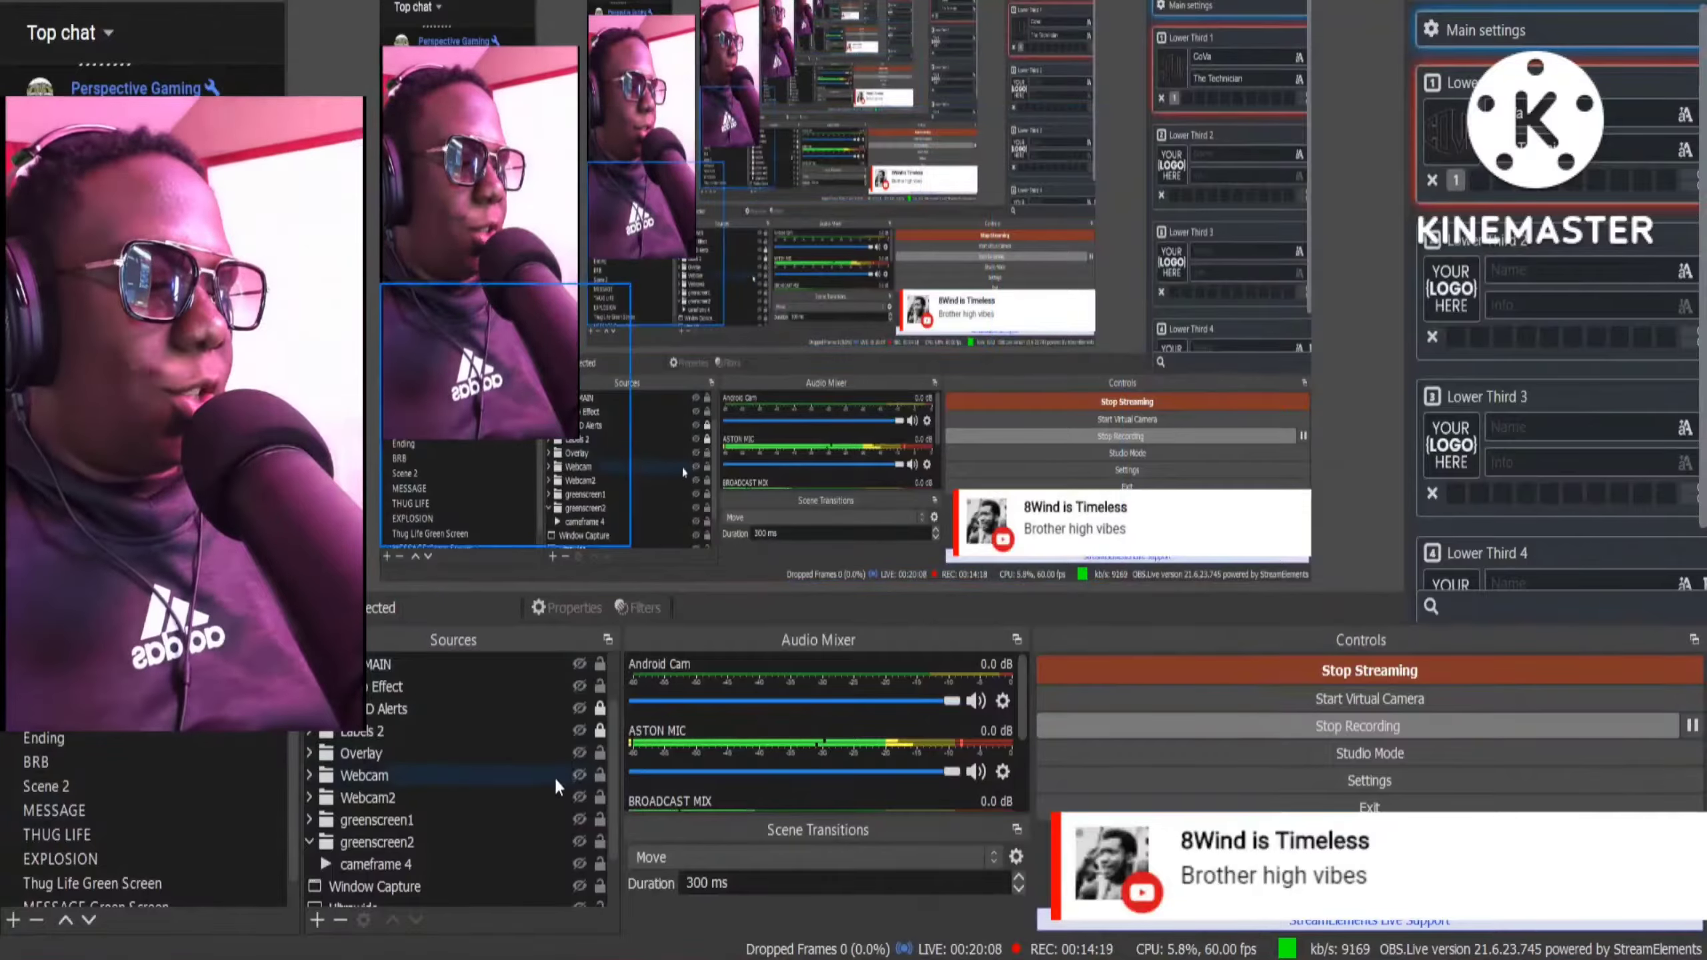
pyautogui.scroll(1, 534, 766)
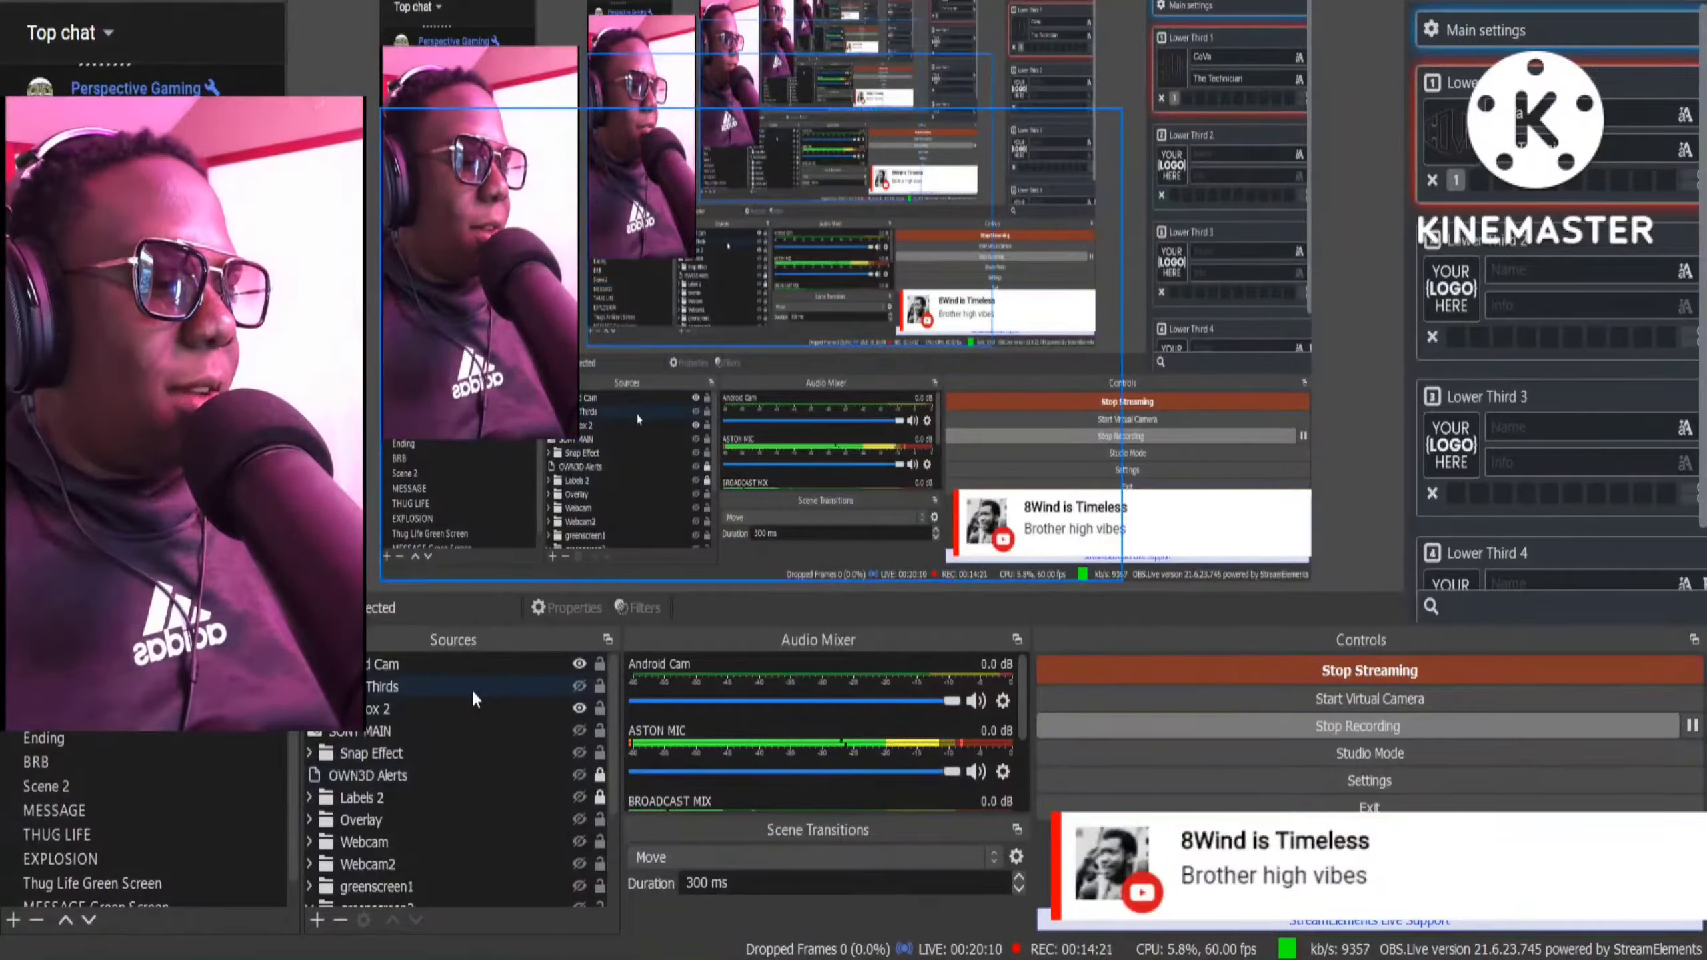
pyautogui.click(486, 662)
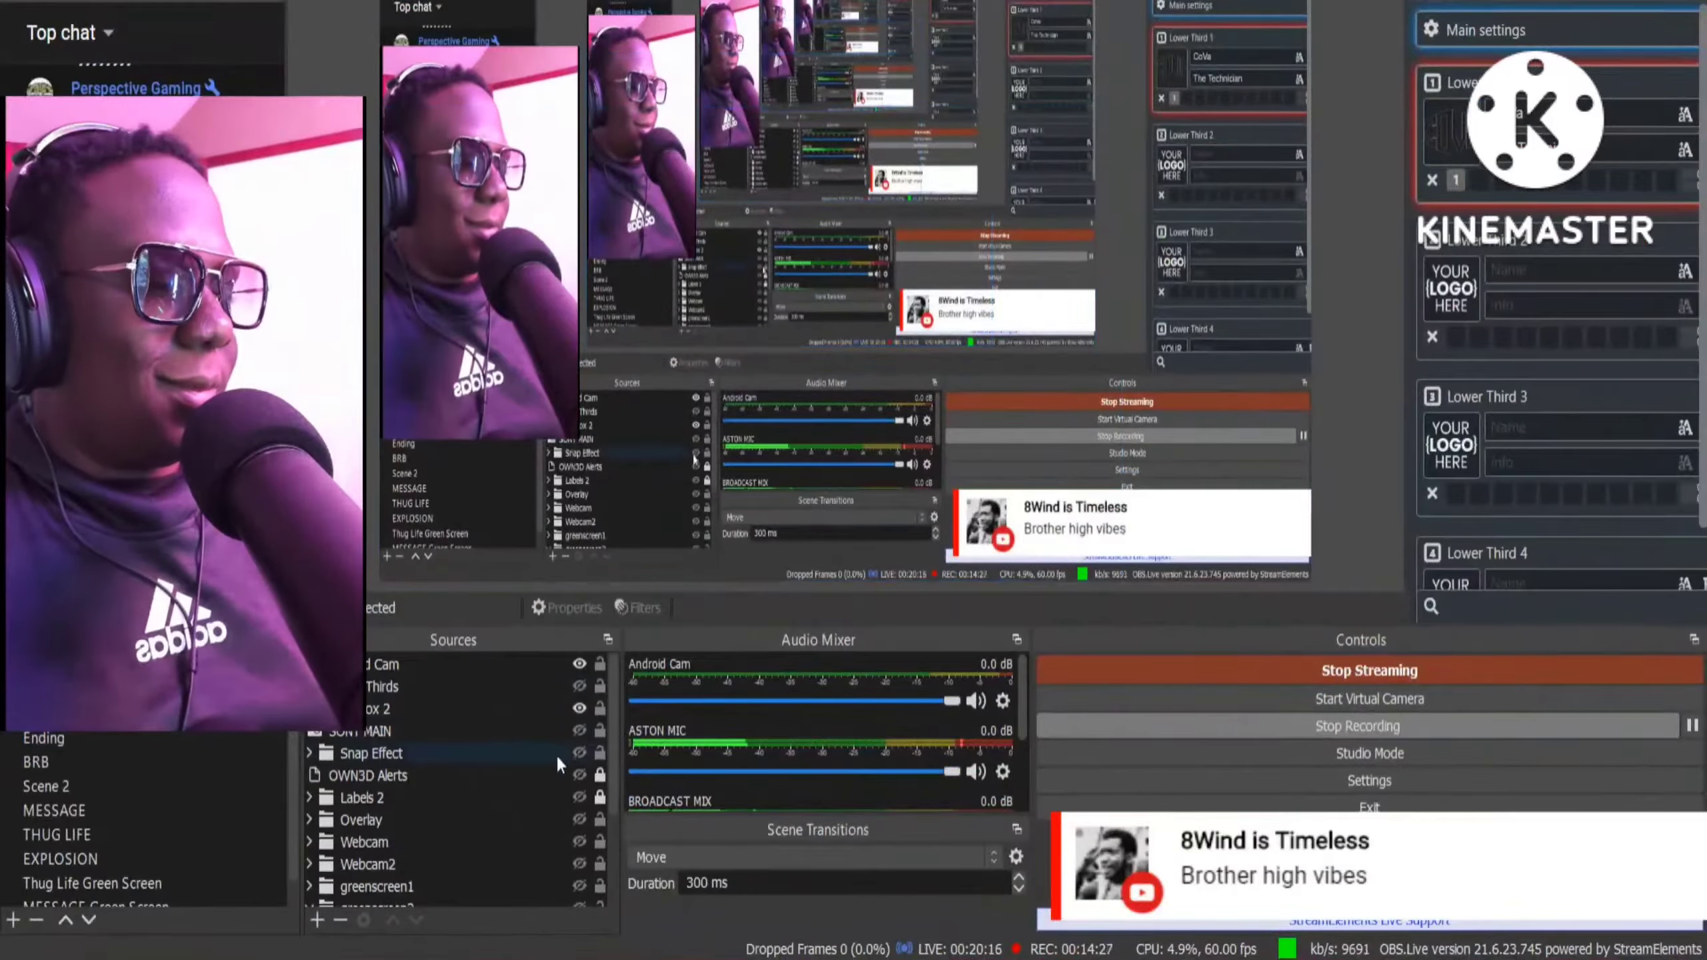
pyautogui.click(591, 664)
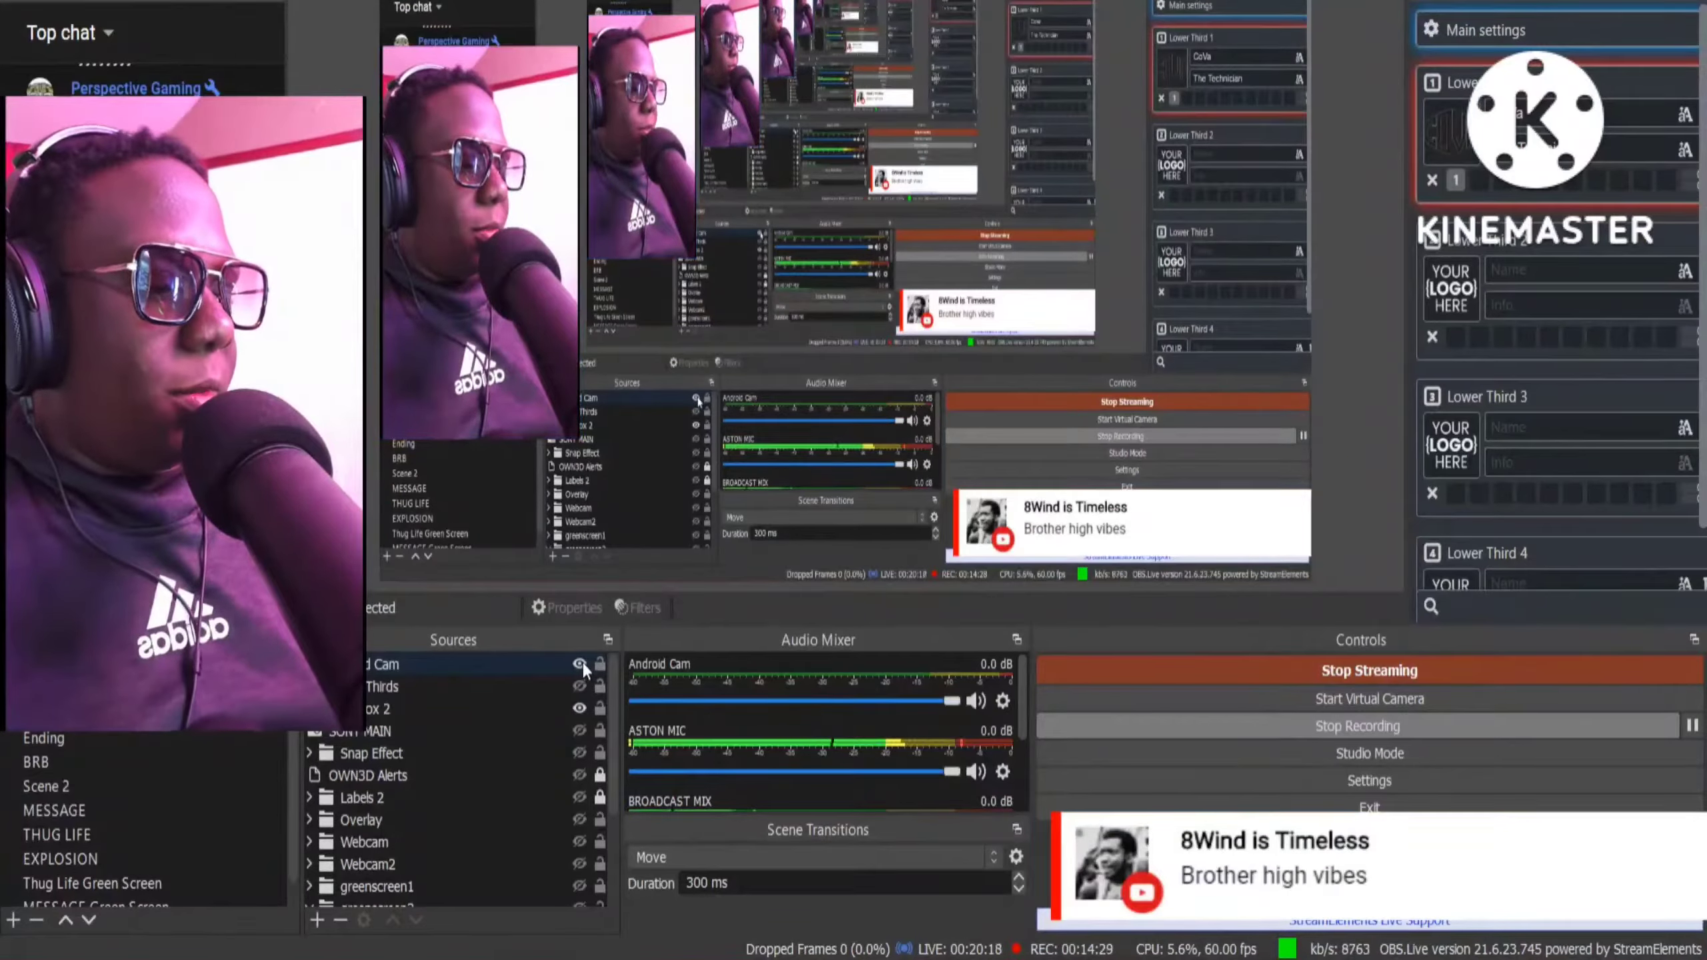
pyautogui.click(579, 664)
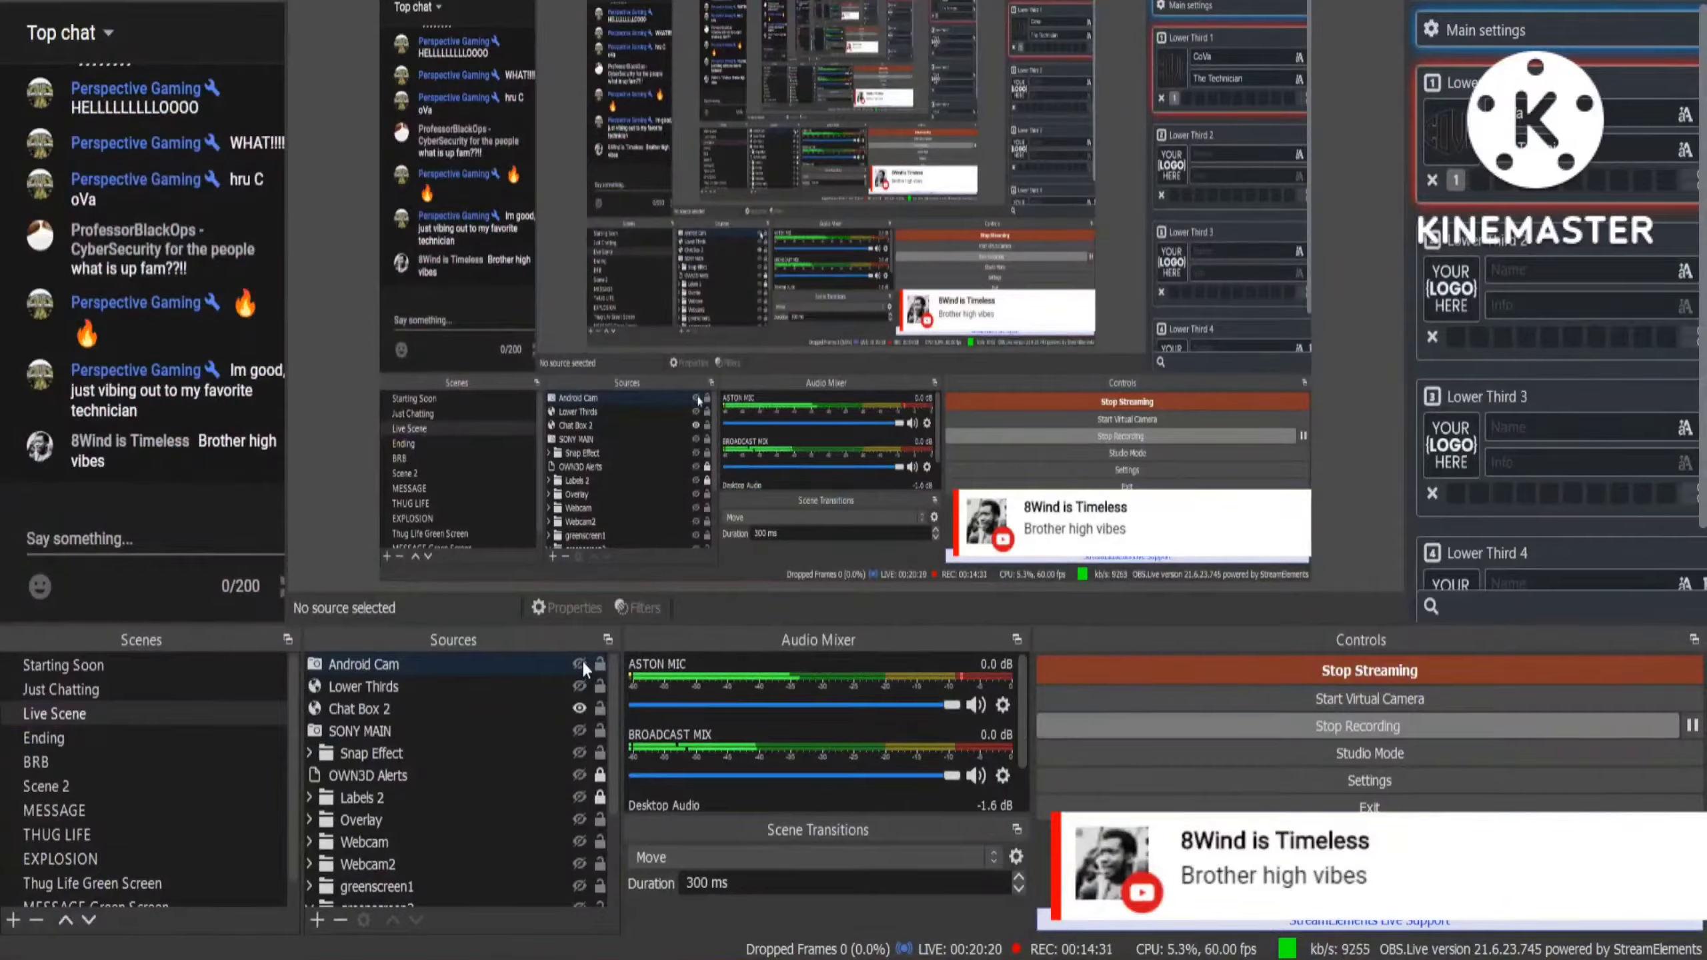
pyautogui.click(579, 663)
pyautogui.click(580, 664)
pyautogui.click(580, 663)
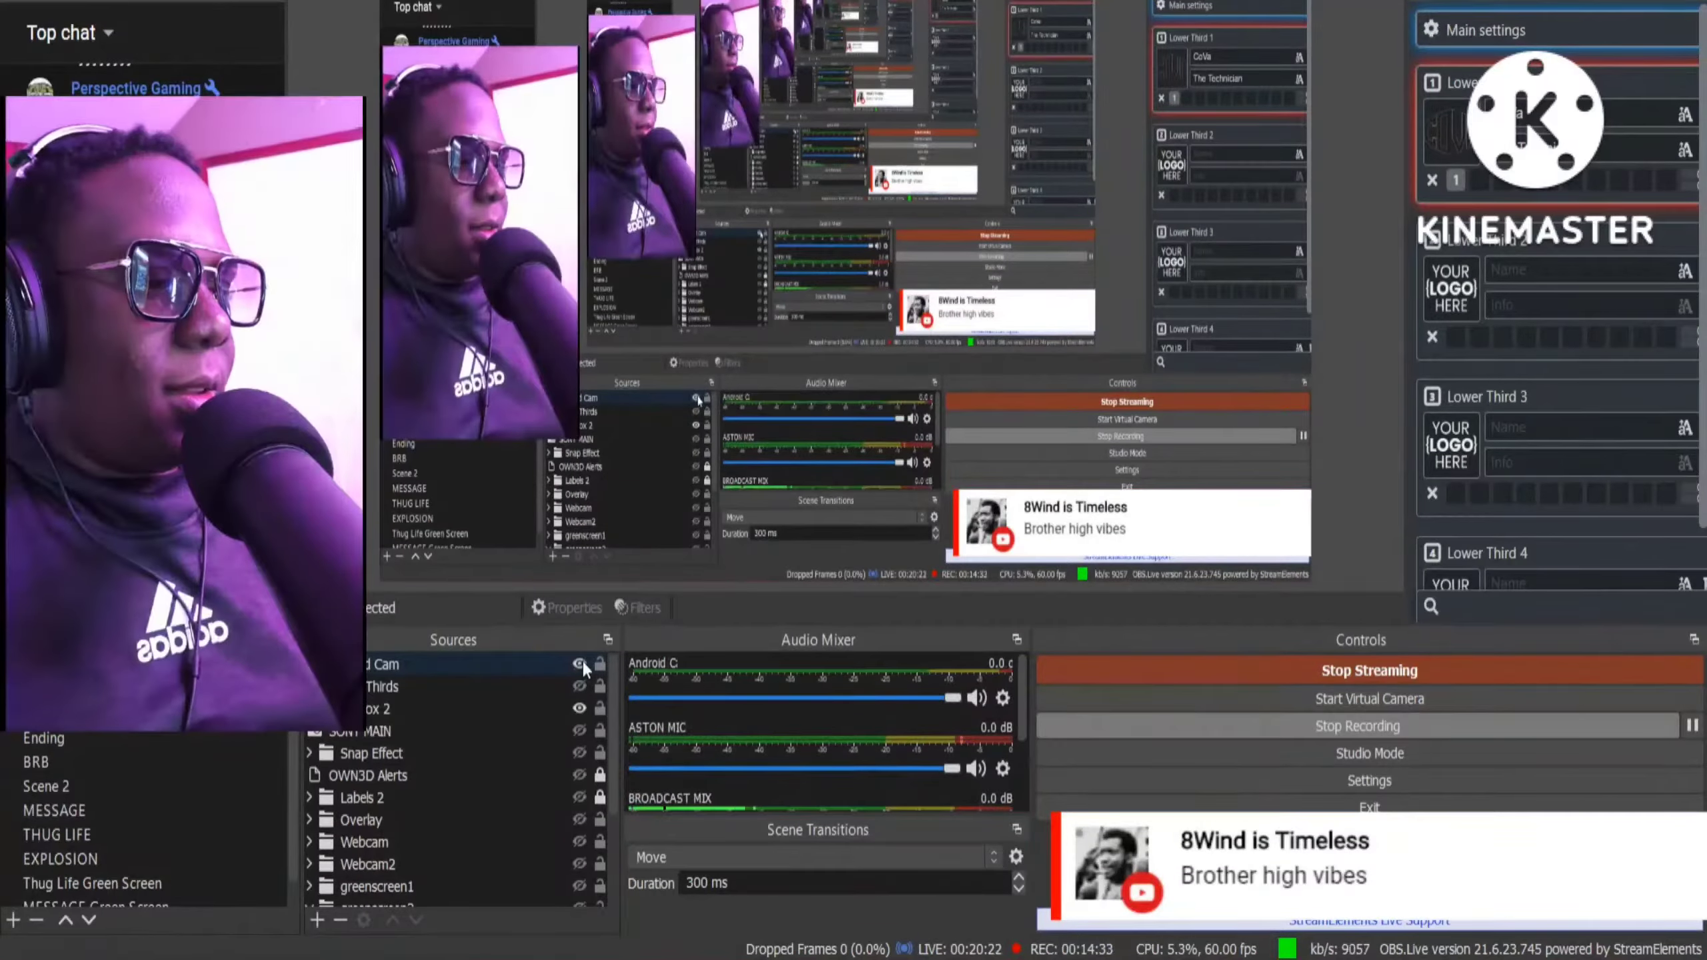
# Set the Android Cam's show transition to Luma Wipe using the Clock image.
pyautogui.rightClick(494, 667)
pyautogui.moveTo(597, 690)
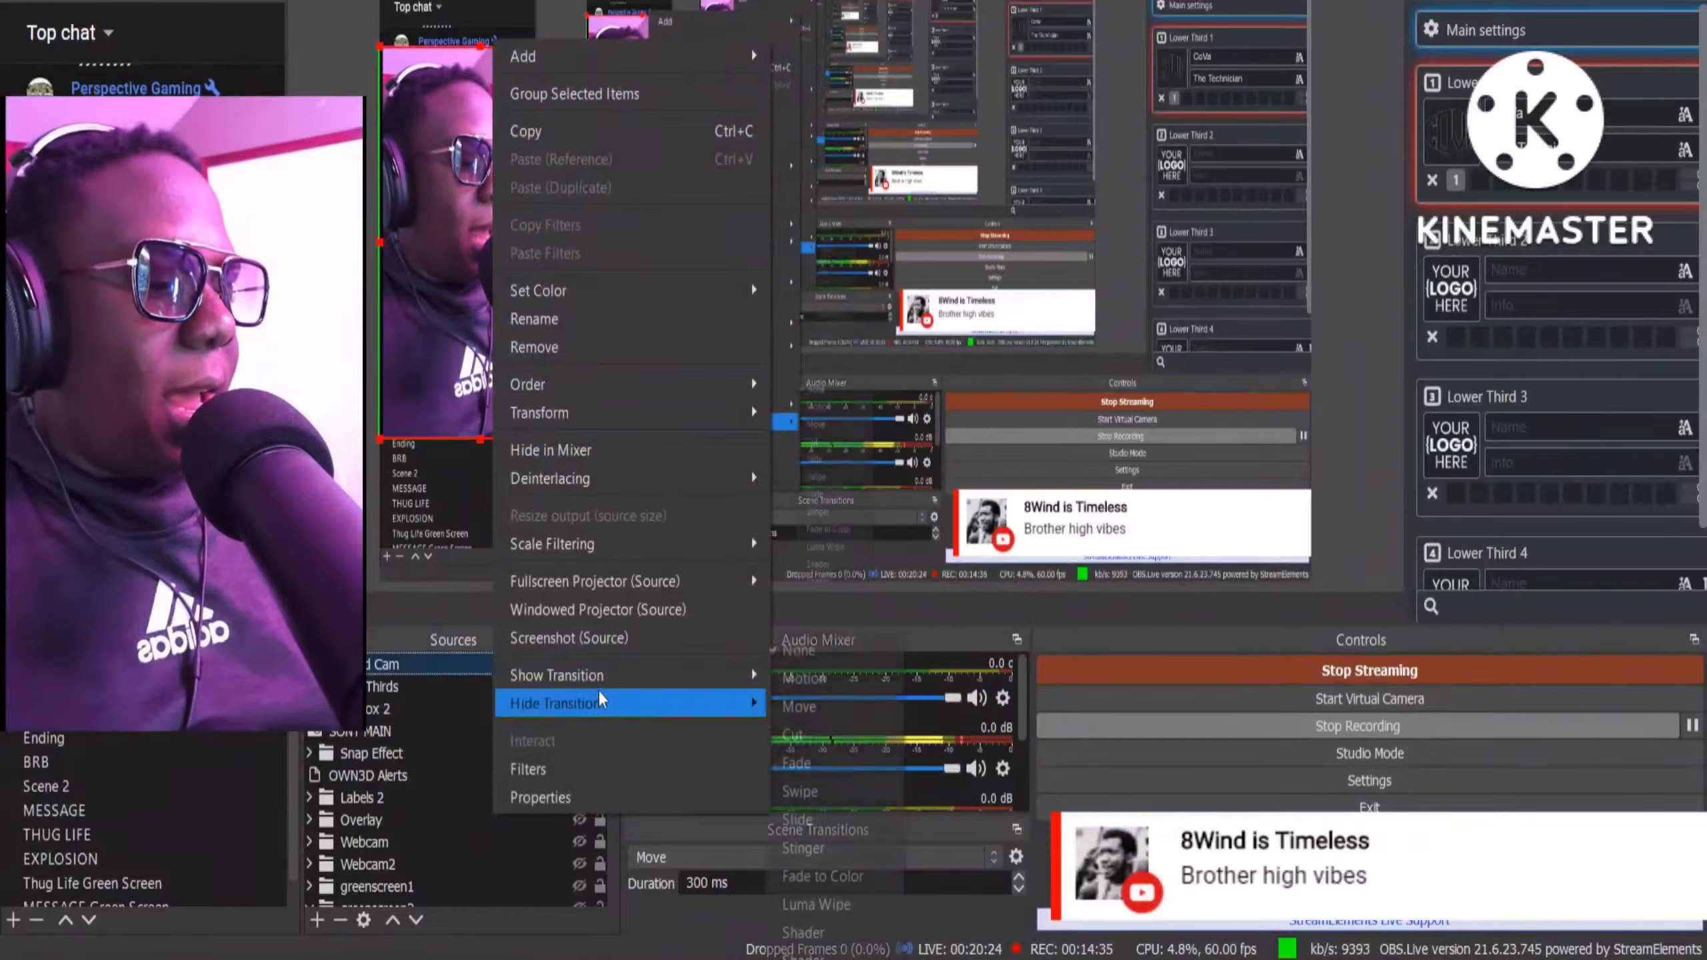
pyautogui.moveTo(653, 683)
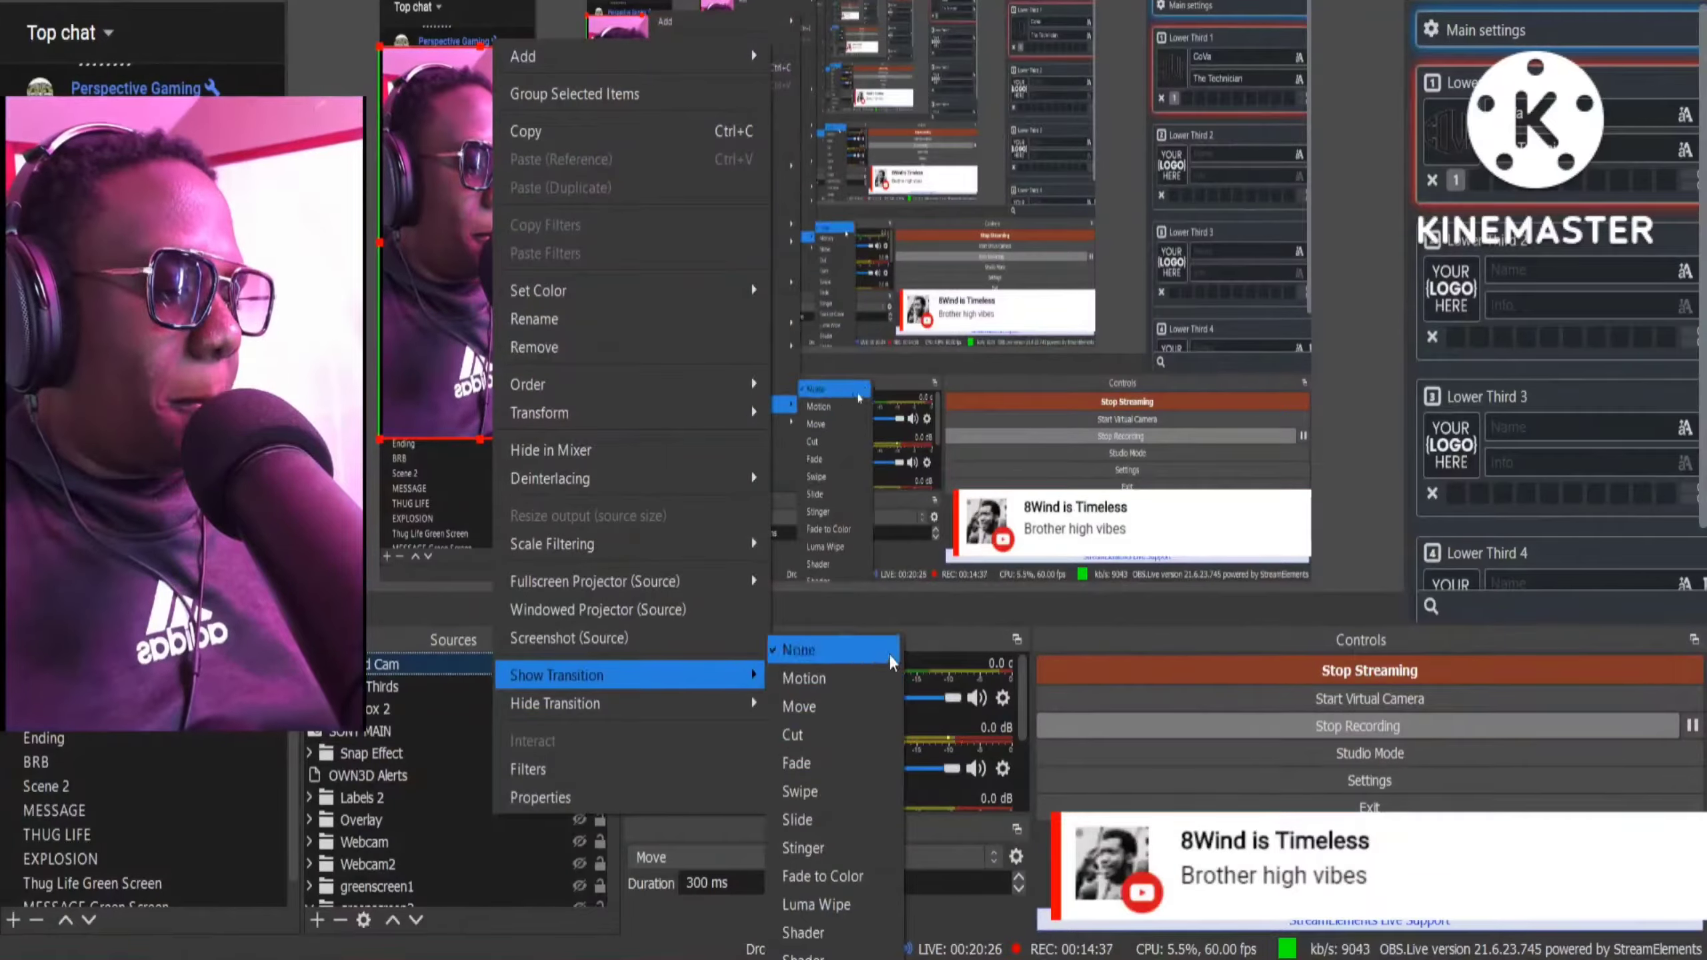
pyautogui.click(872, 914)
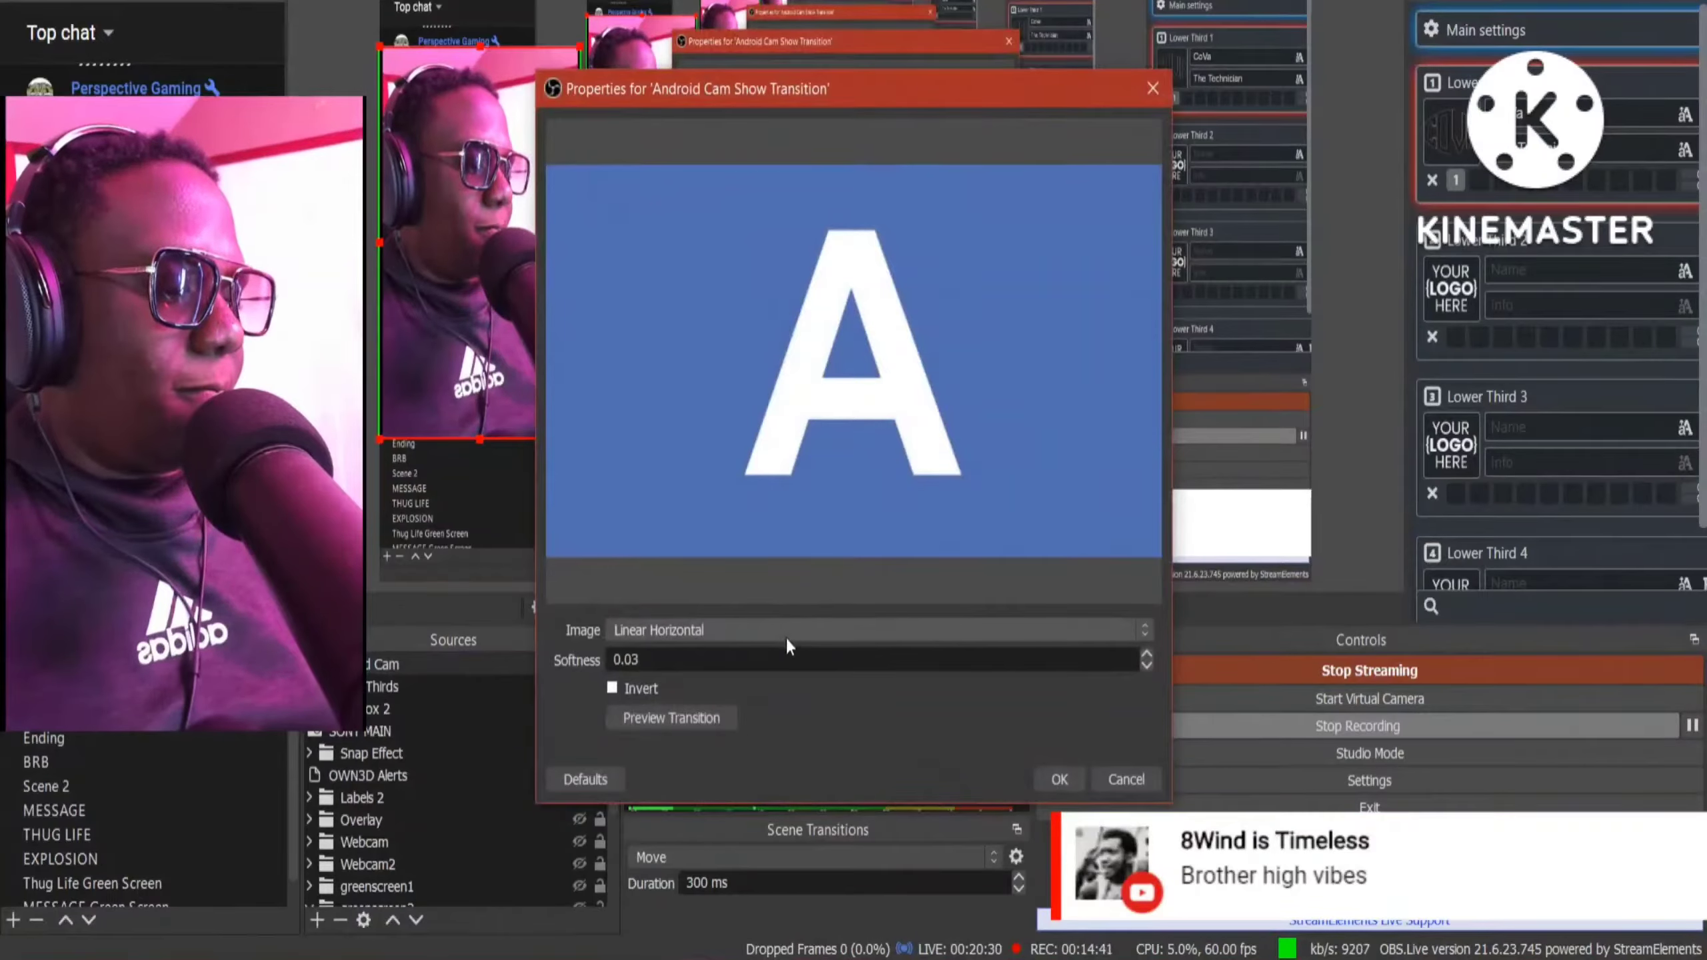
pyautogui.click(783, 632)
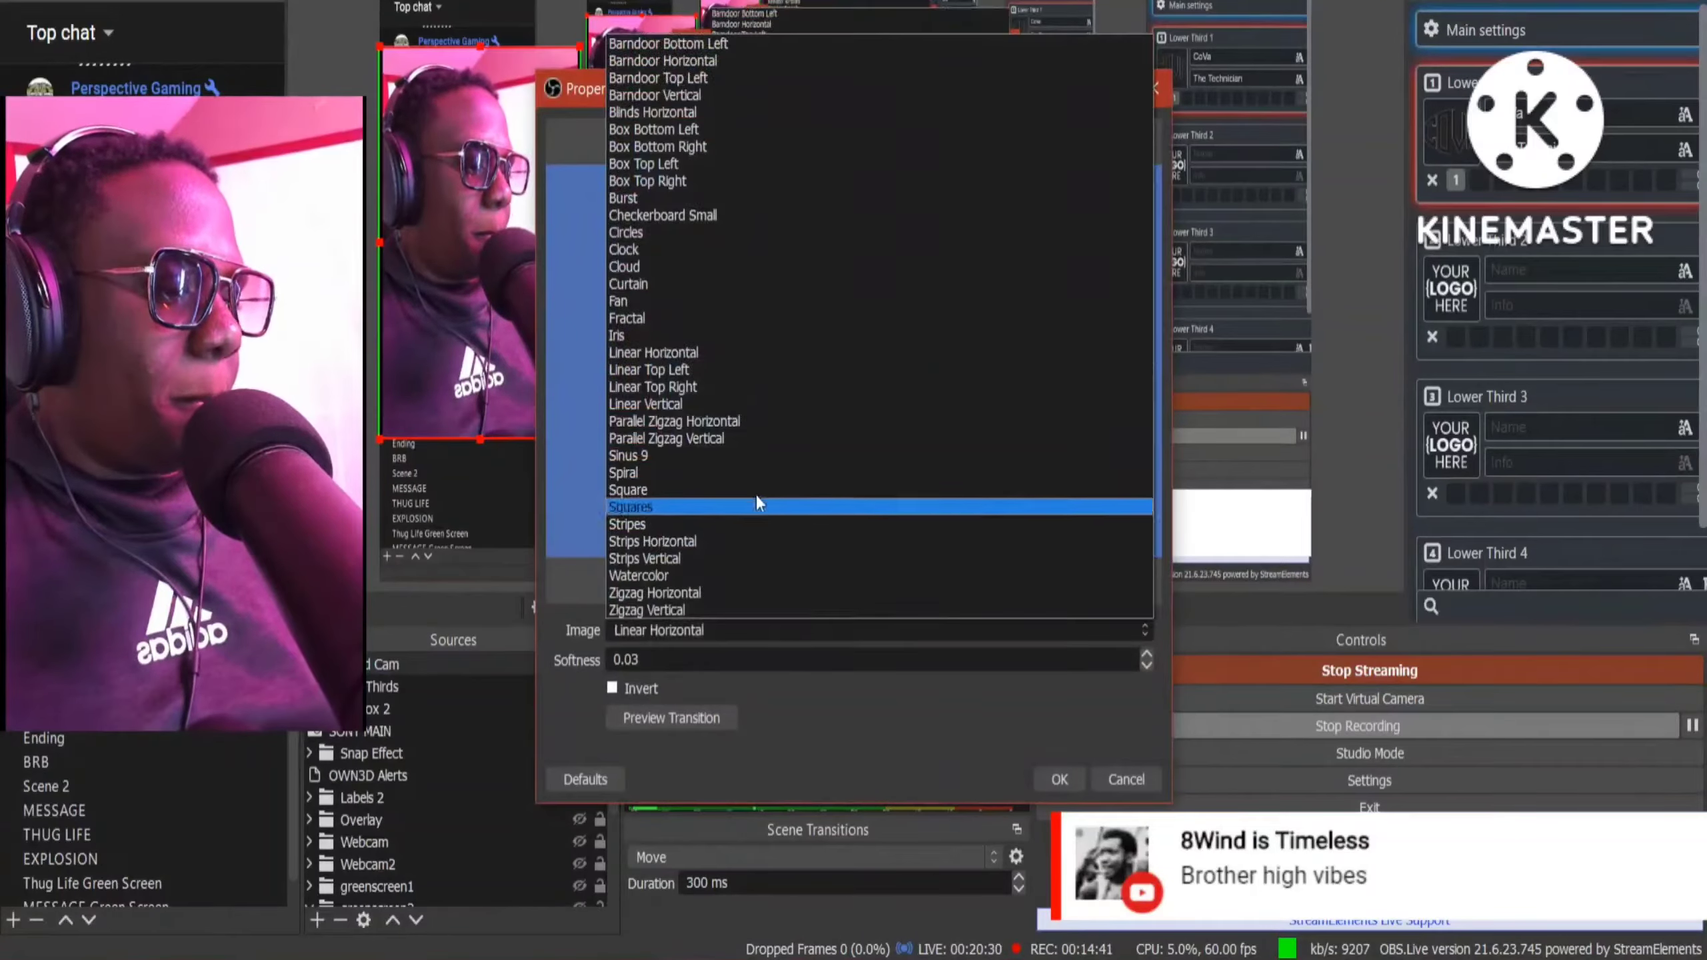
pyautogui.click(771, 248)
pyautogui.click(1056, 778)
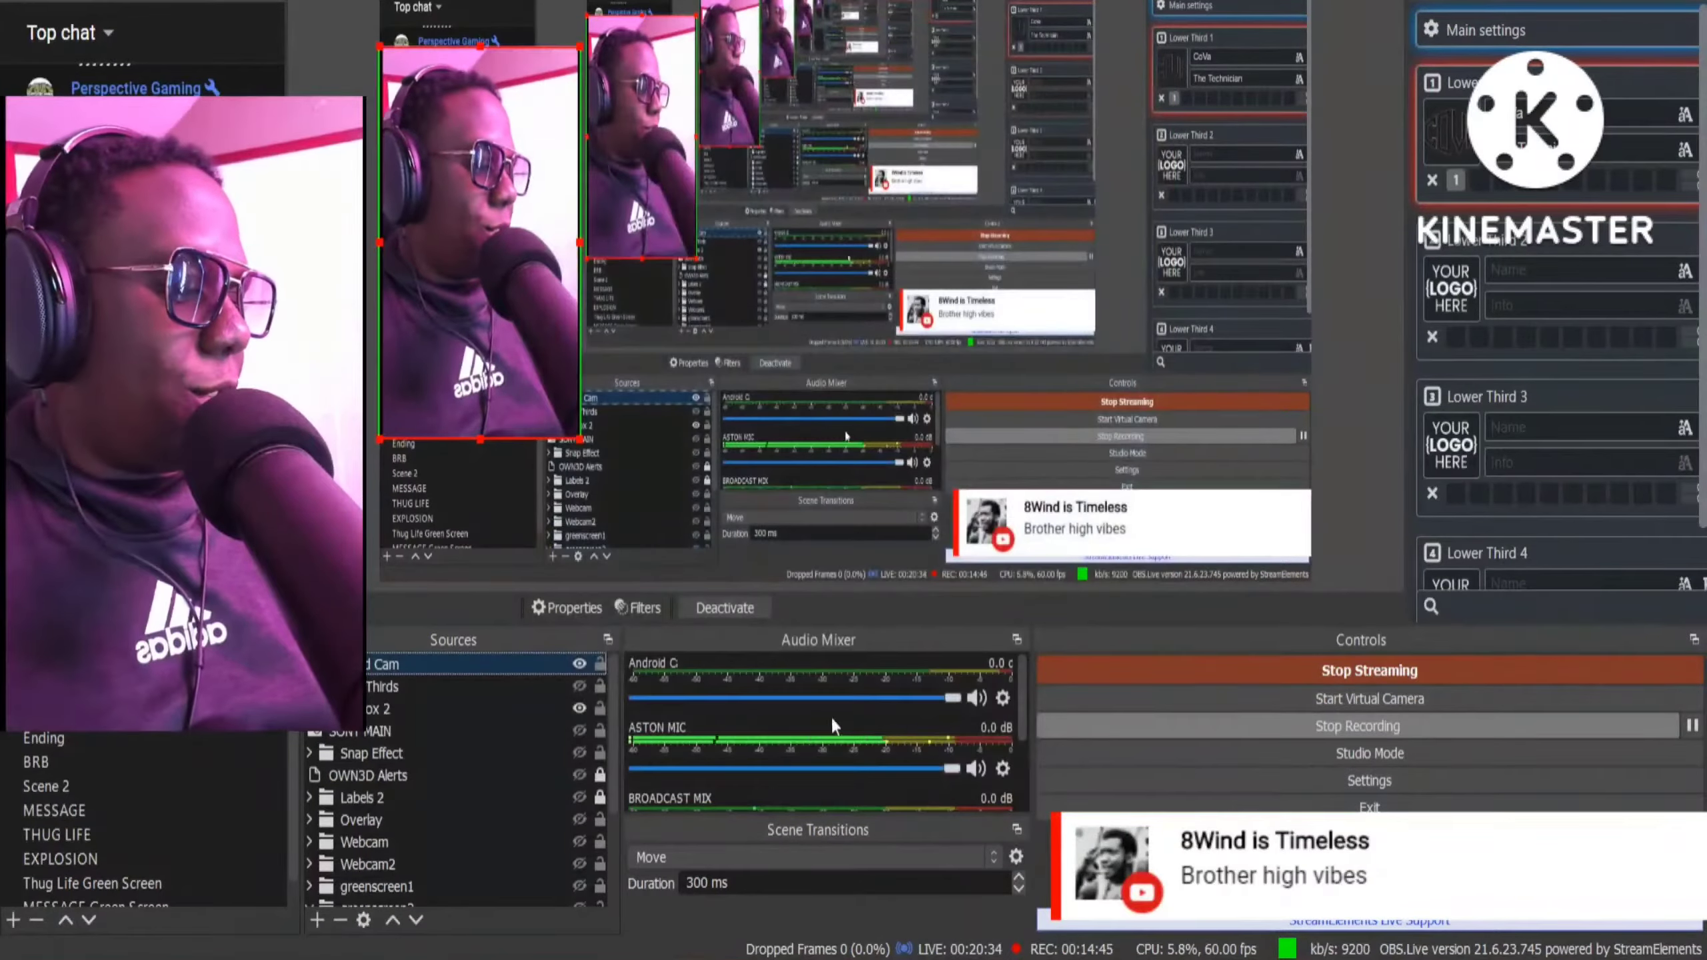
# Set the Android Cam's hide transition to Luma Wipe using the Burst image.
pyautogui.rightClick(464, 662)
pyautogui.moveTo(672, 702)
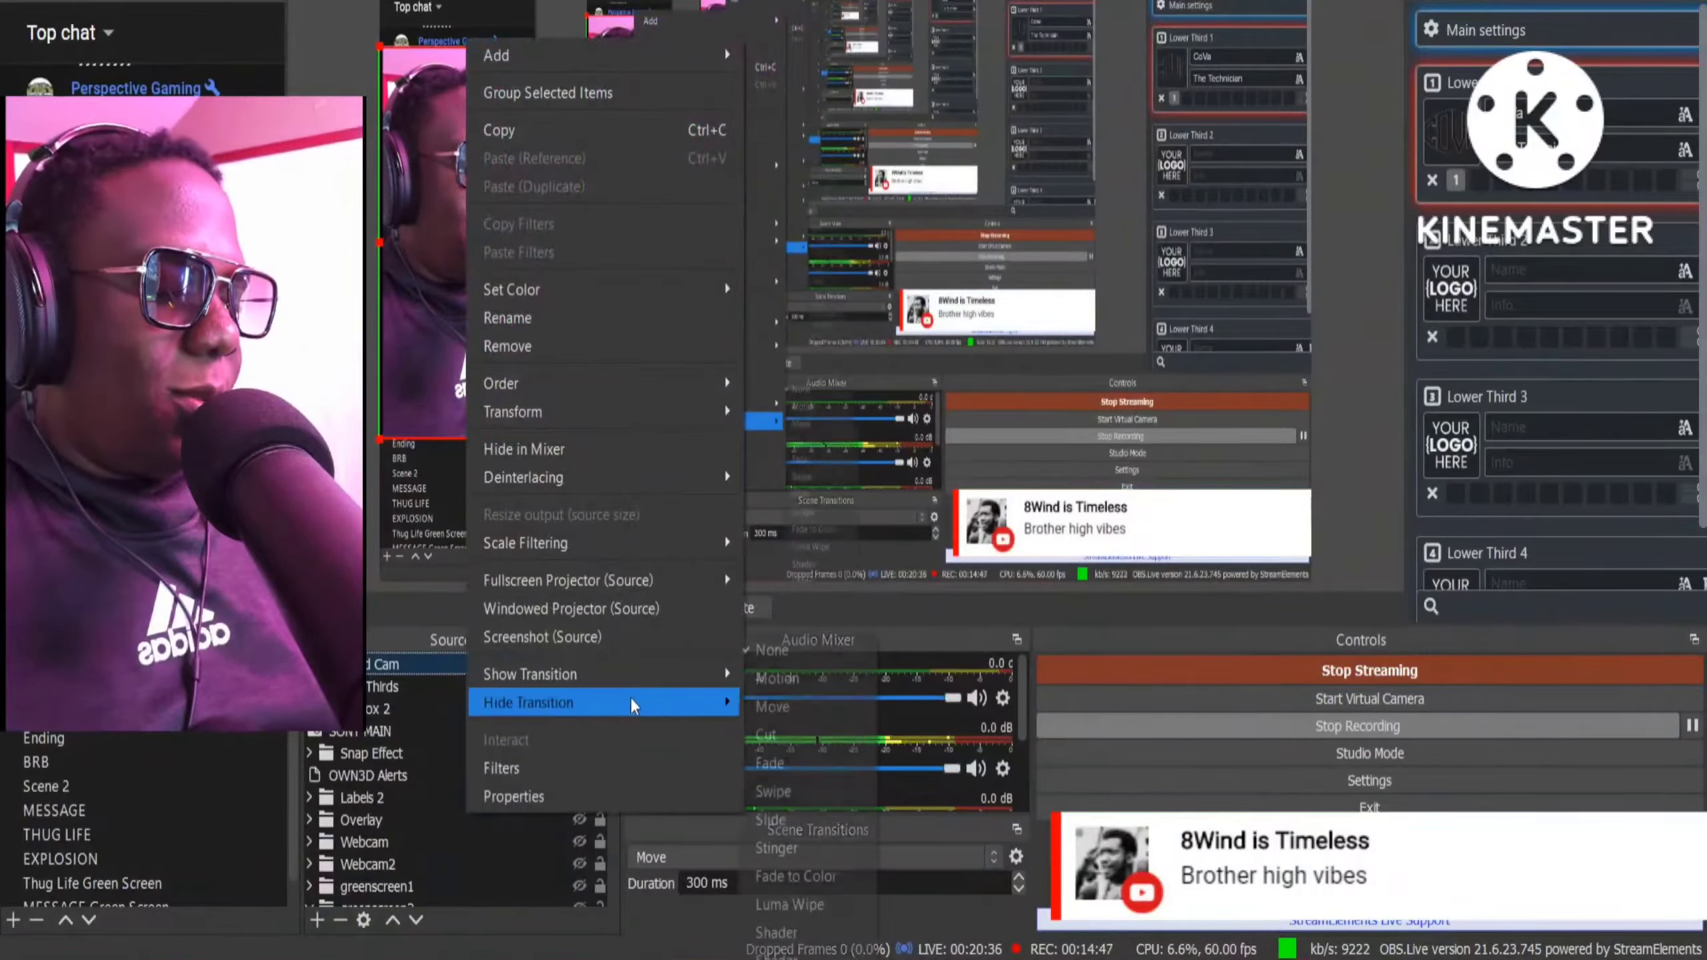
pyautogui.click(848, 905)
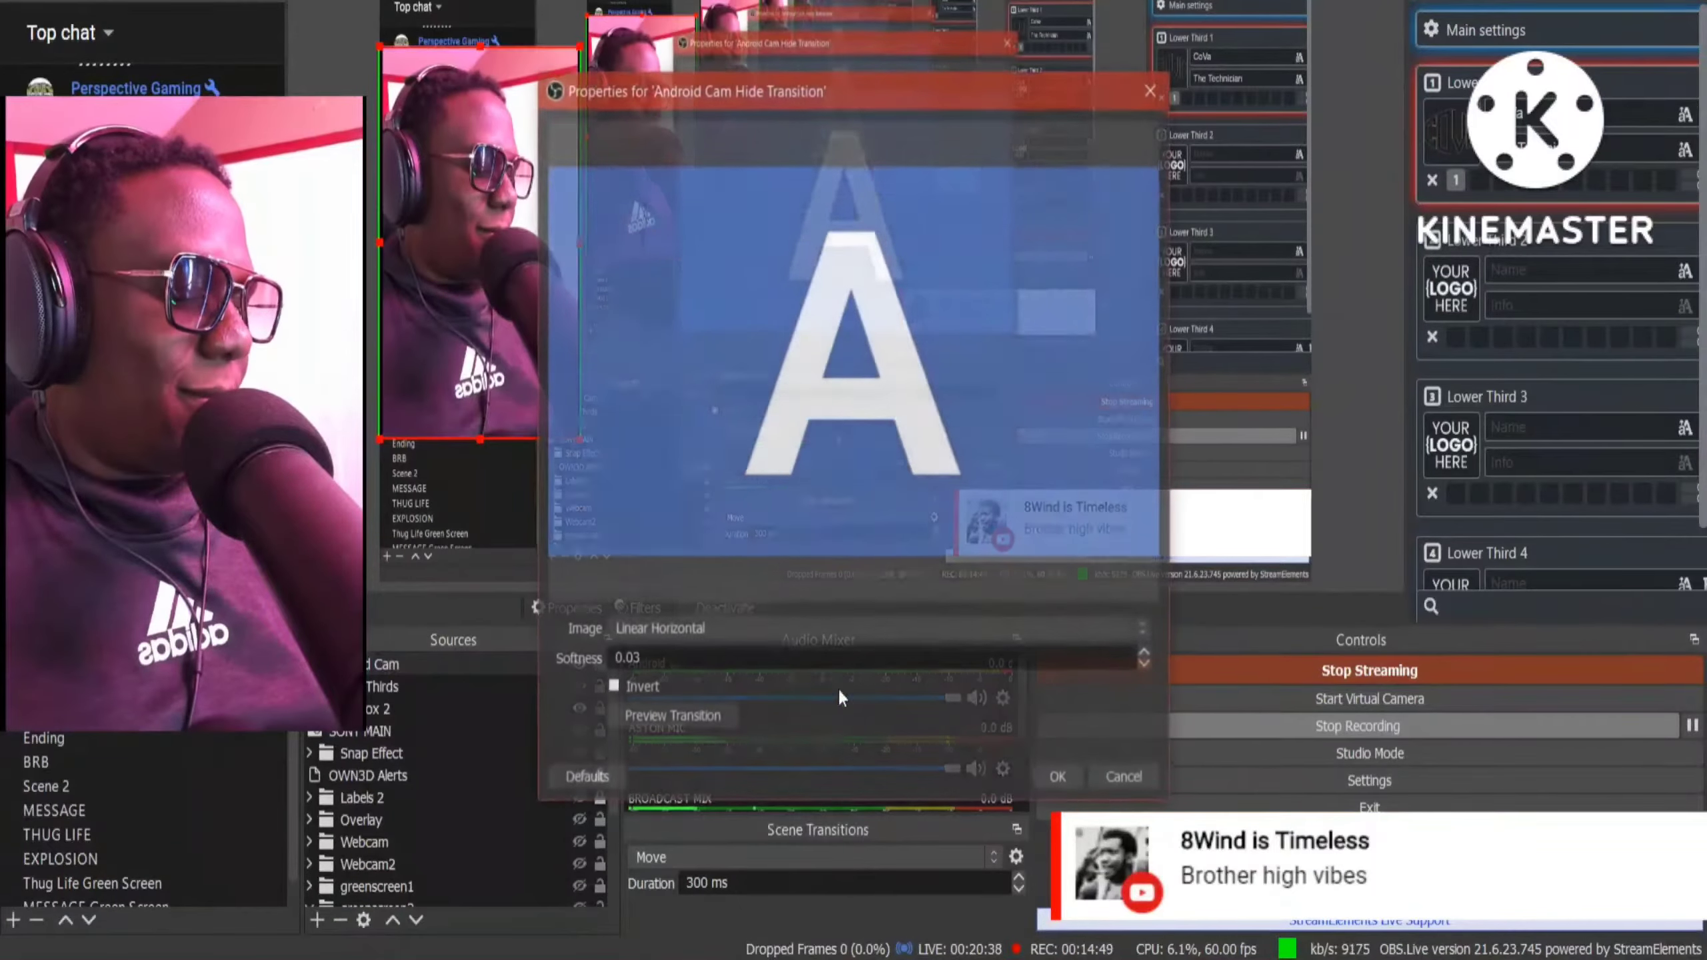
pyautogui.click(759, 639)
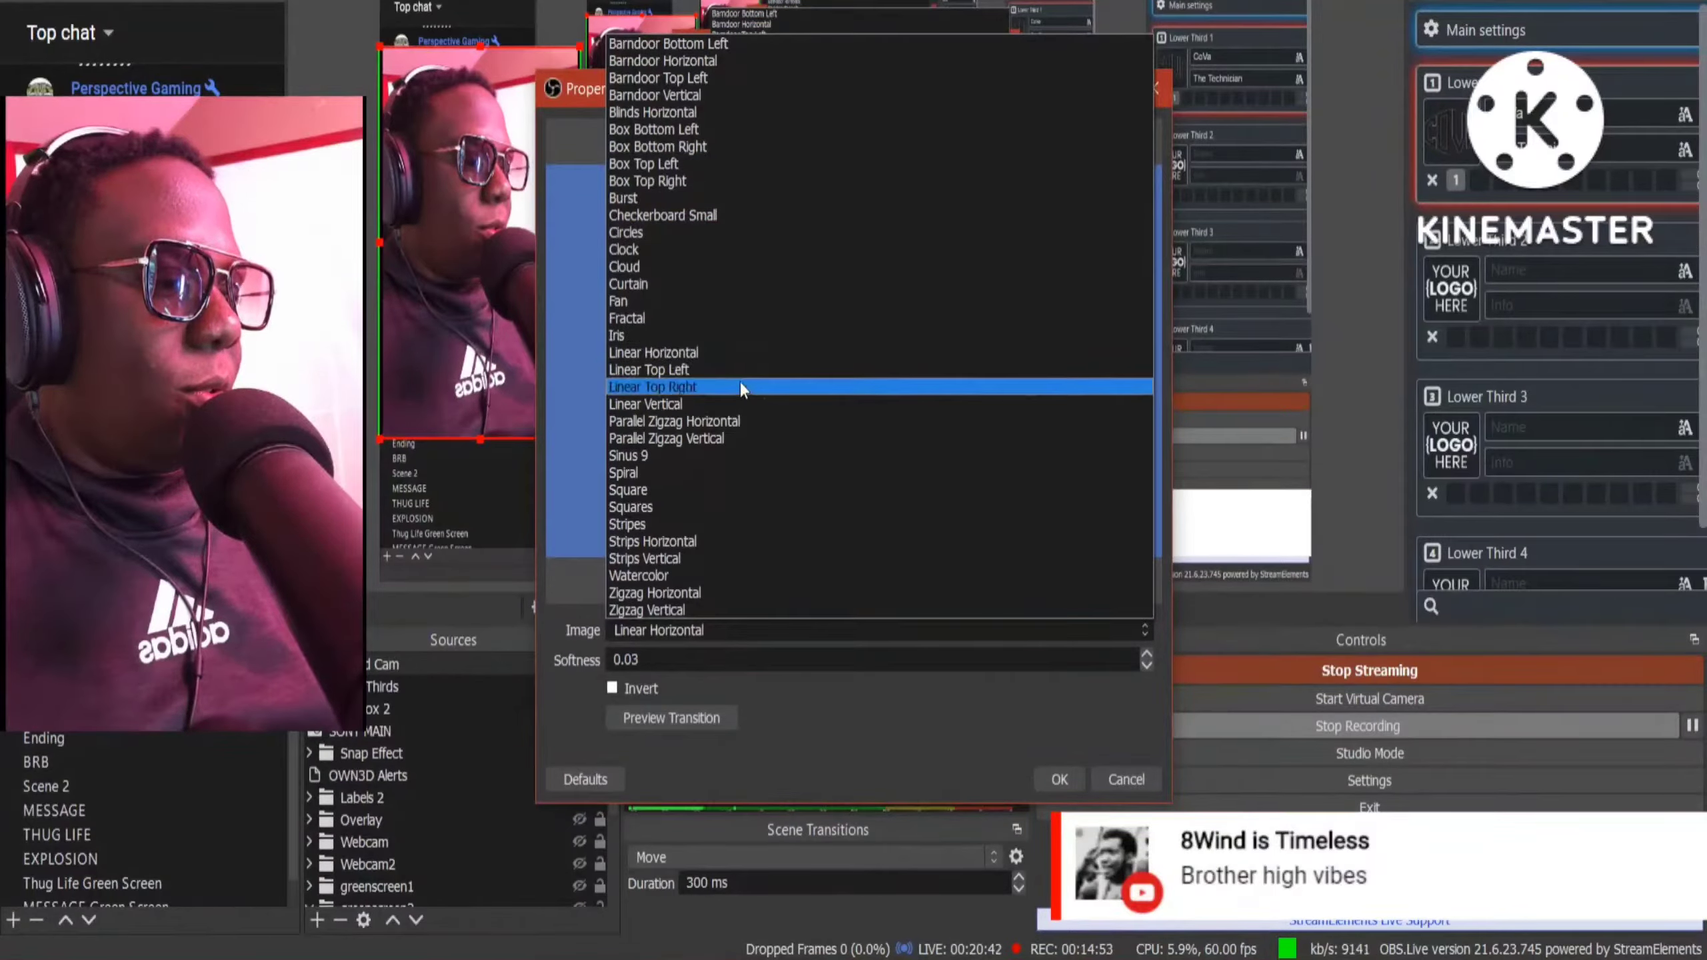
pyautogui.click(749, 199)
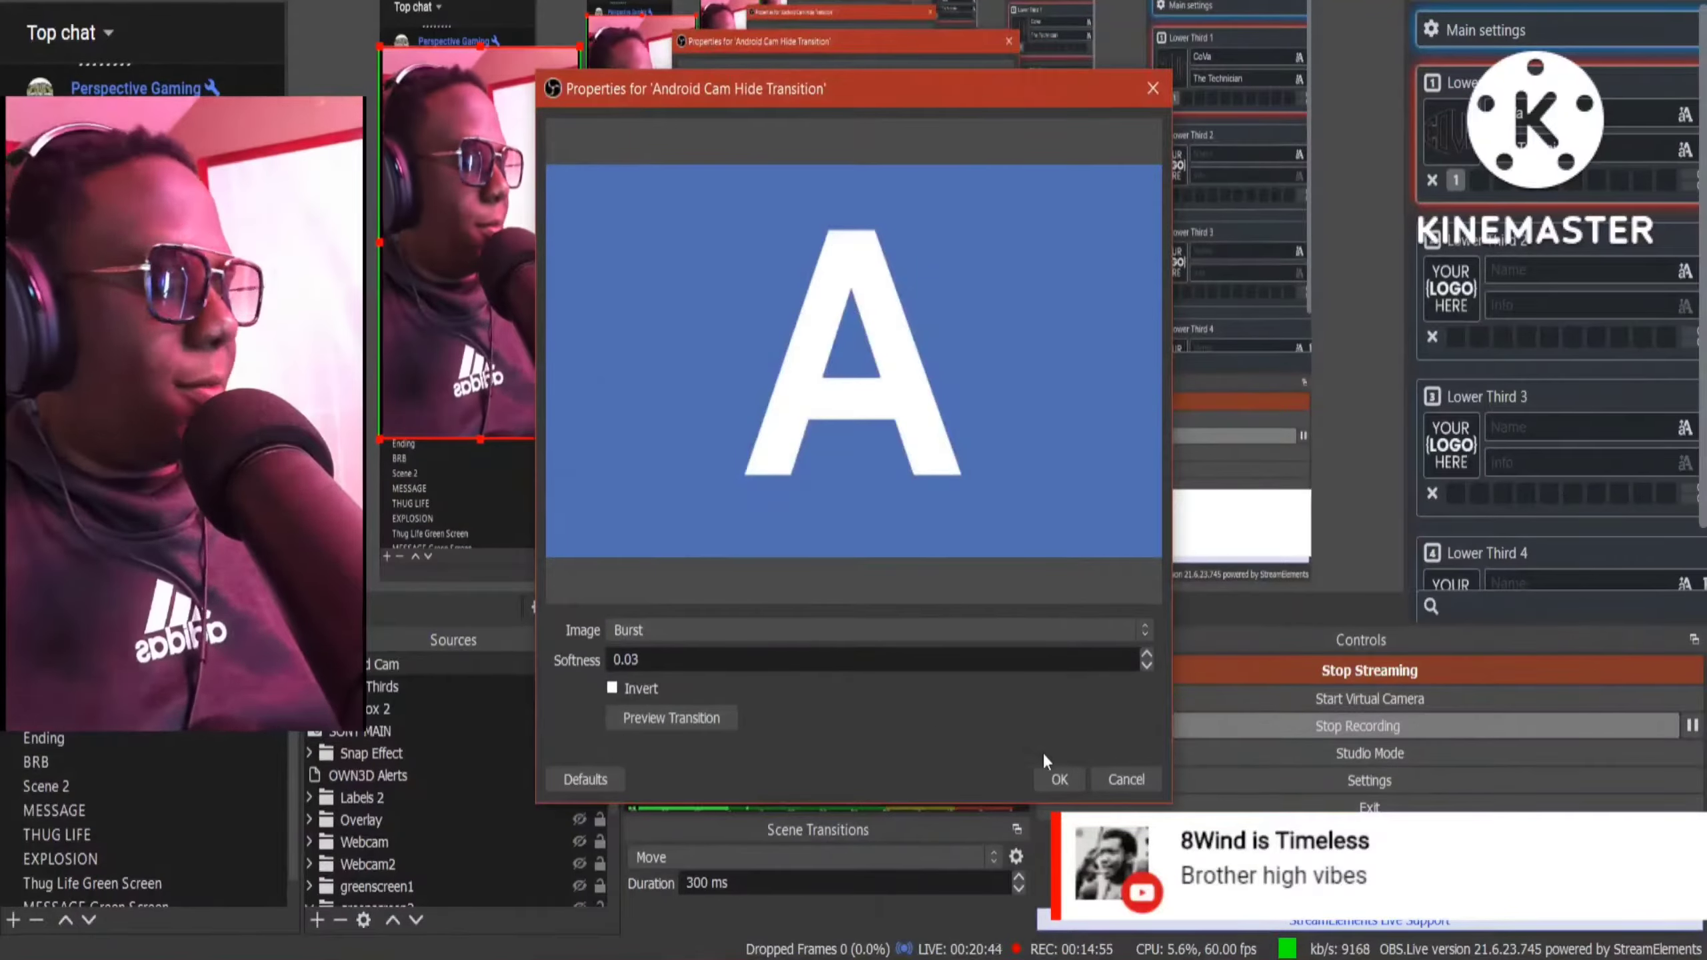
pyautogui.click(1059, 779)
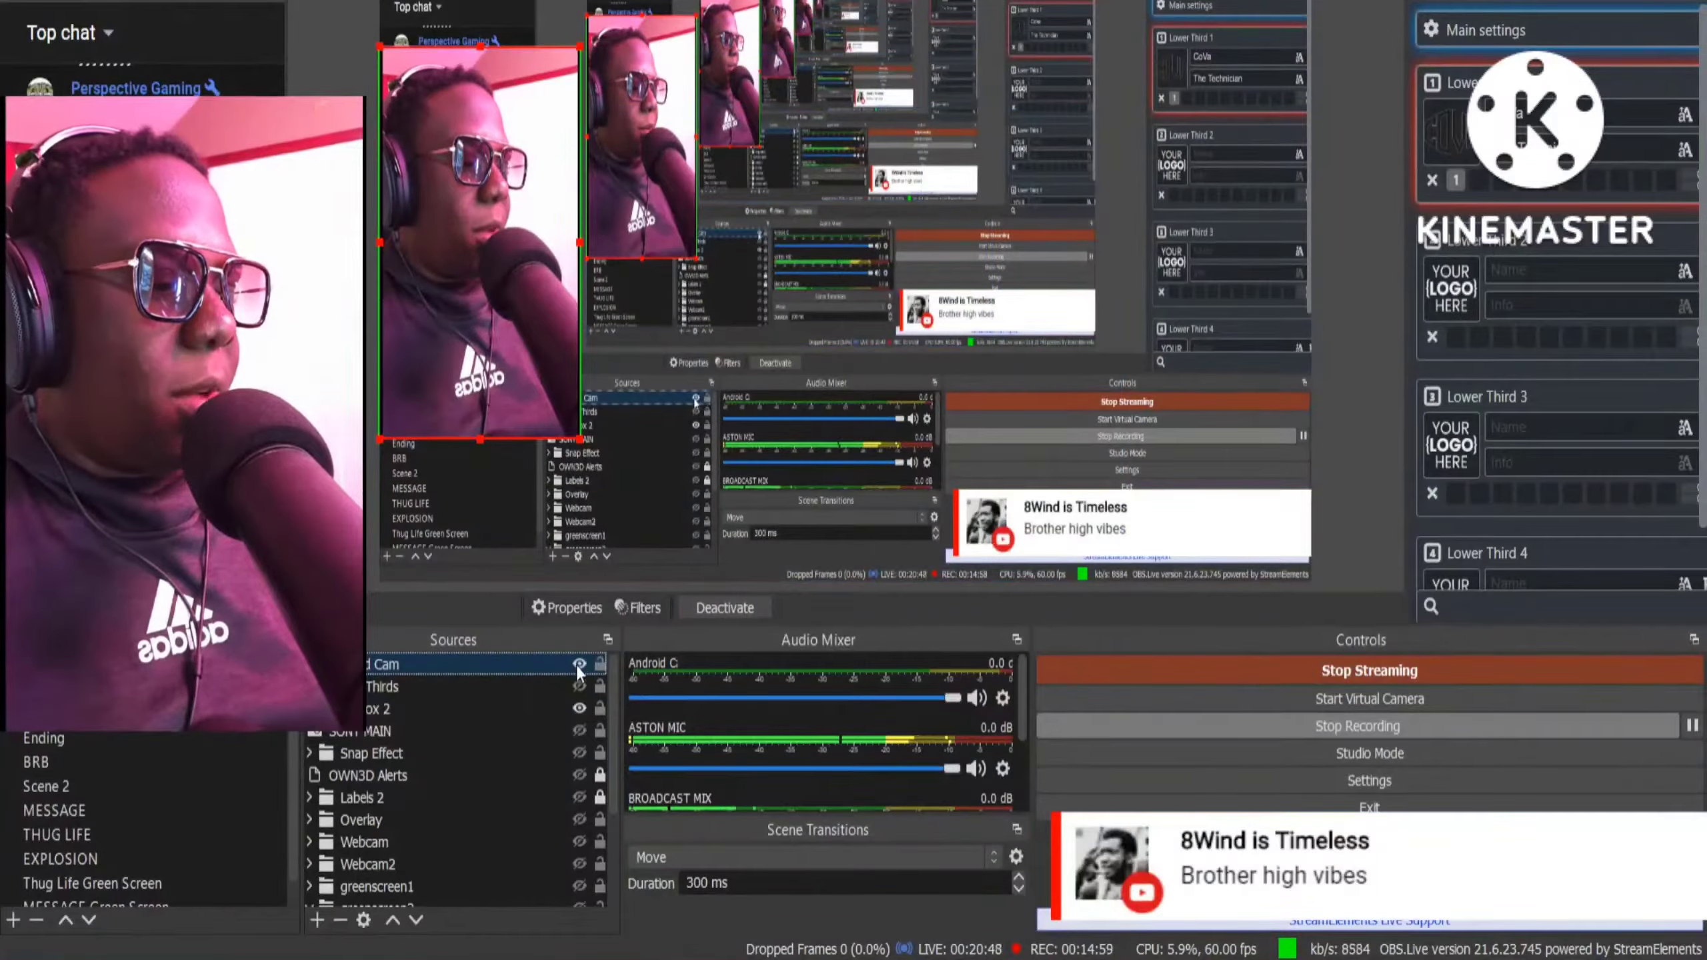
# Hide the Android Cam source and show it again to test its hide and show transitions.
pyautogui.click(403, 864)
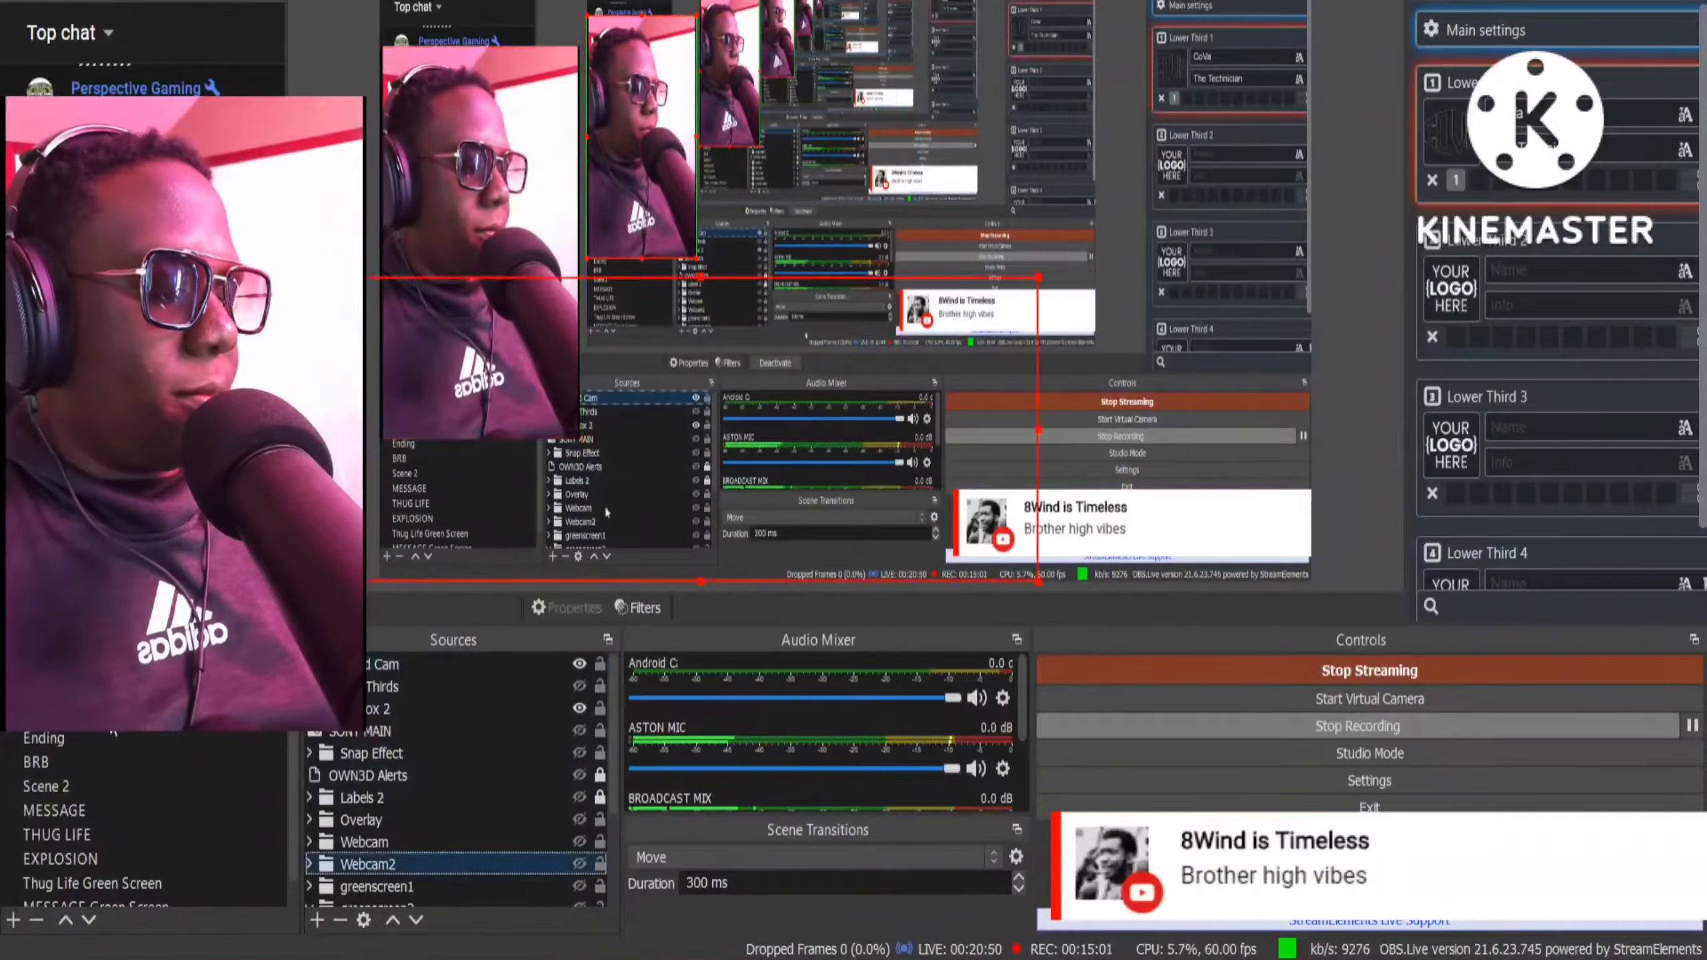
pyautogui.click(579, 664)
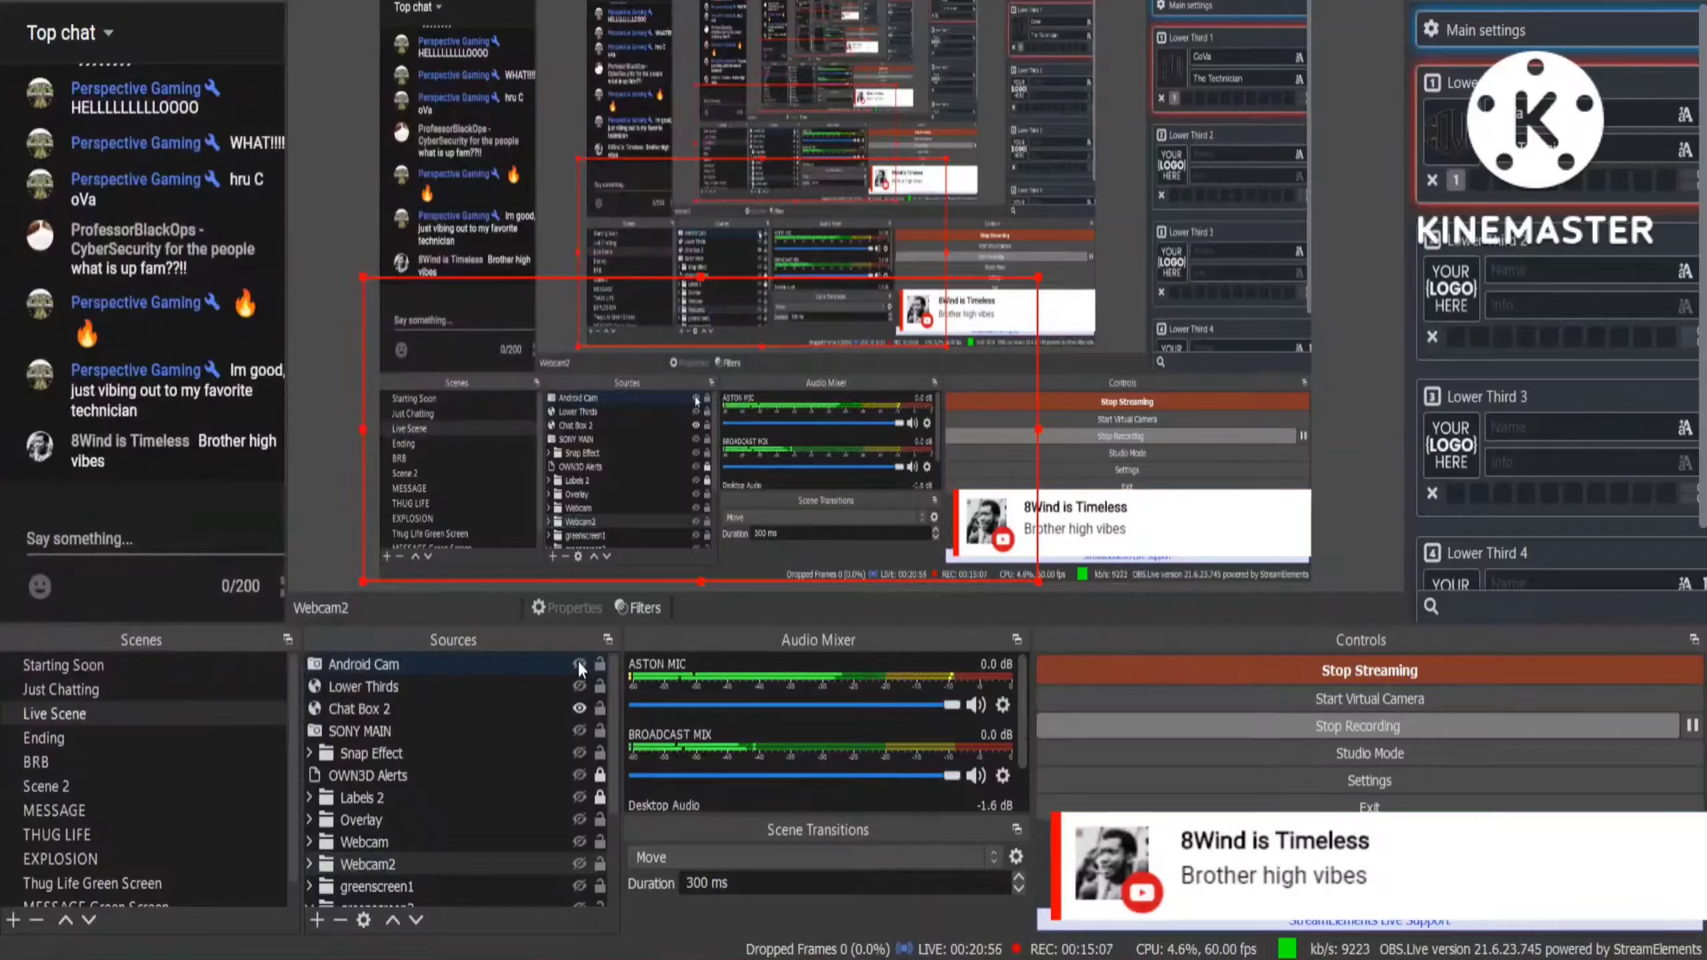
pyautogui.click(579, 664)
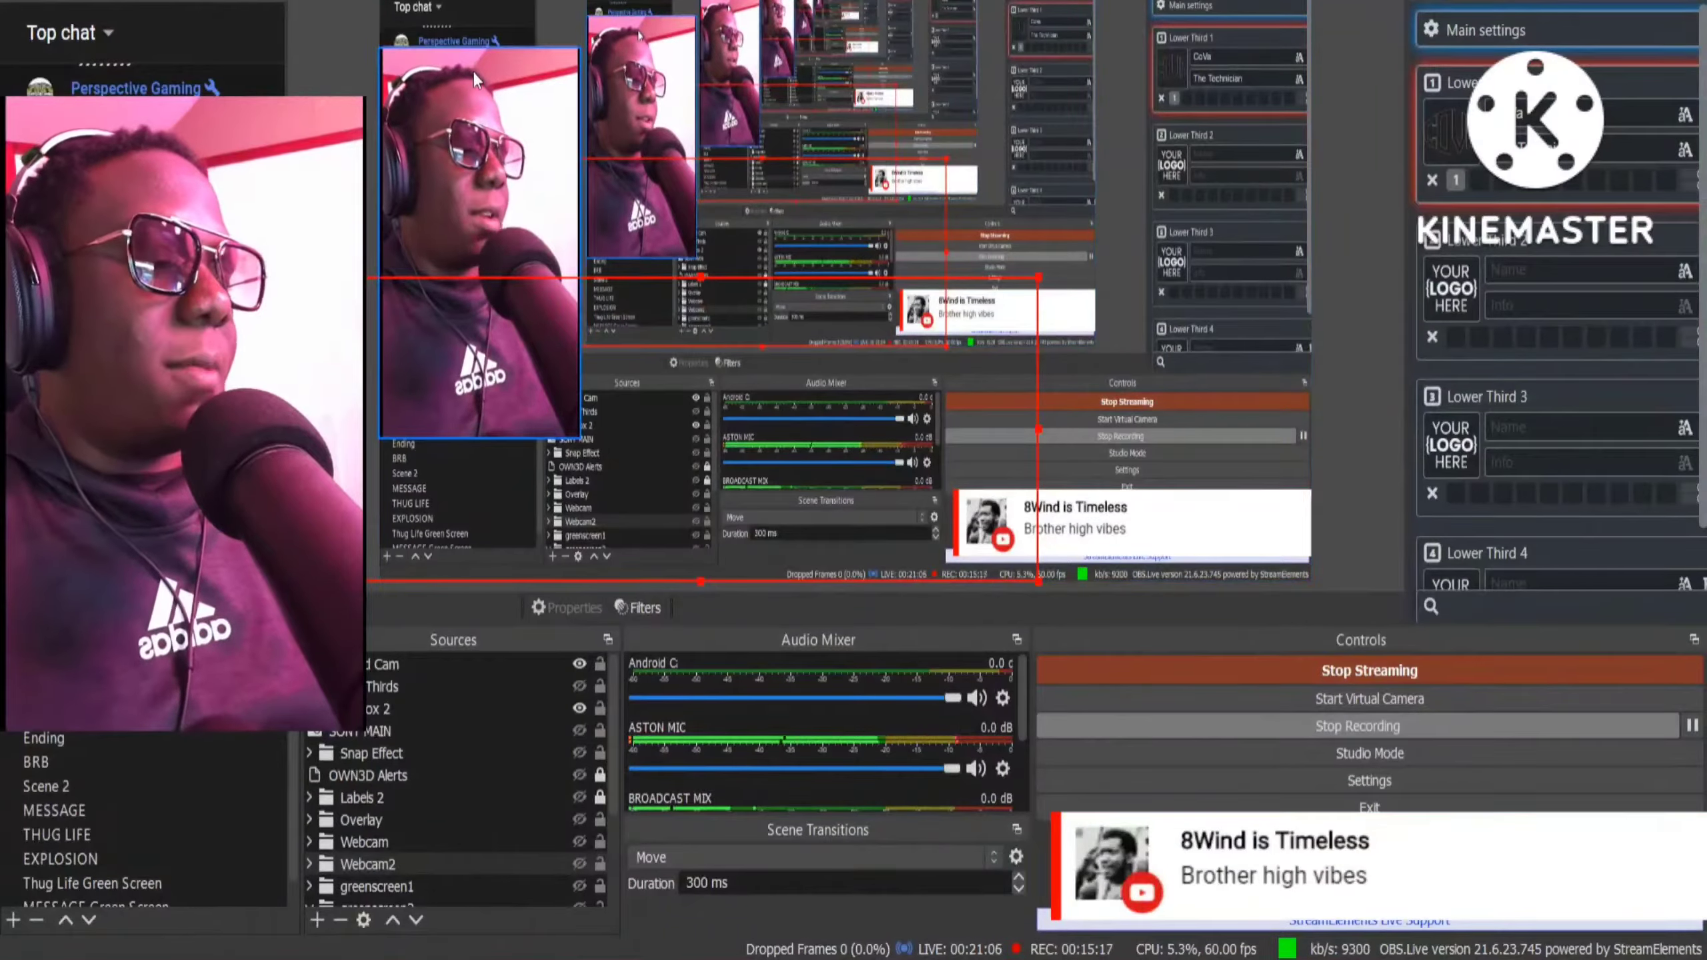
# Show the camera frame source inside the greenscreen2 group.
pyautogui.scroll(-2, 568, 744)
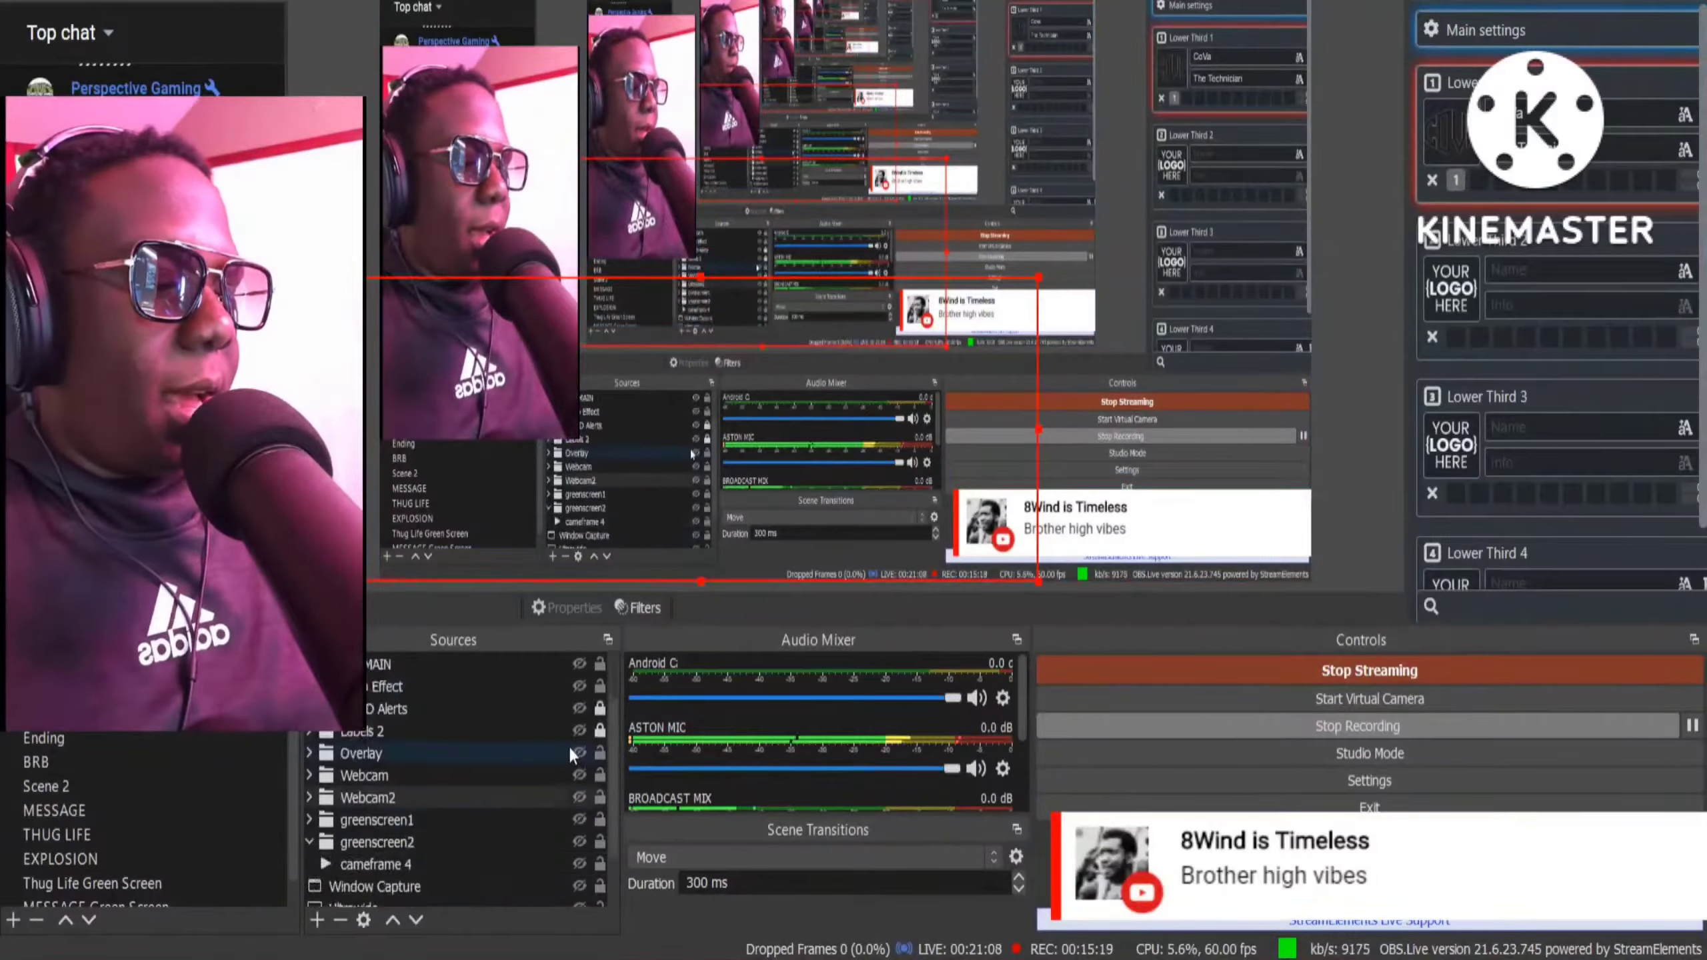
pyautogui.click(578, 866)
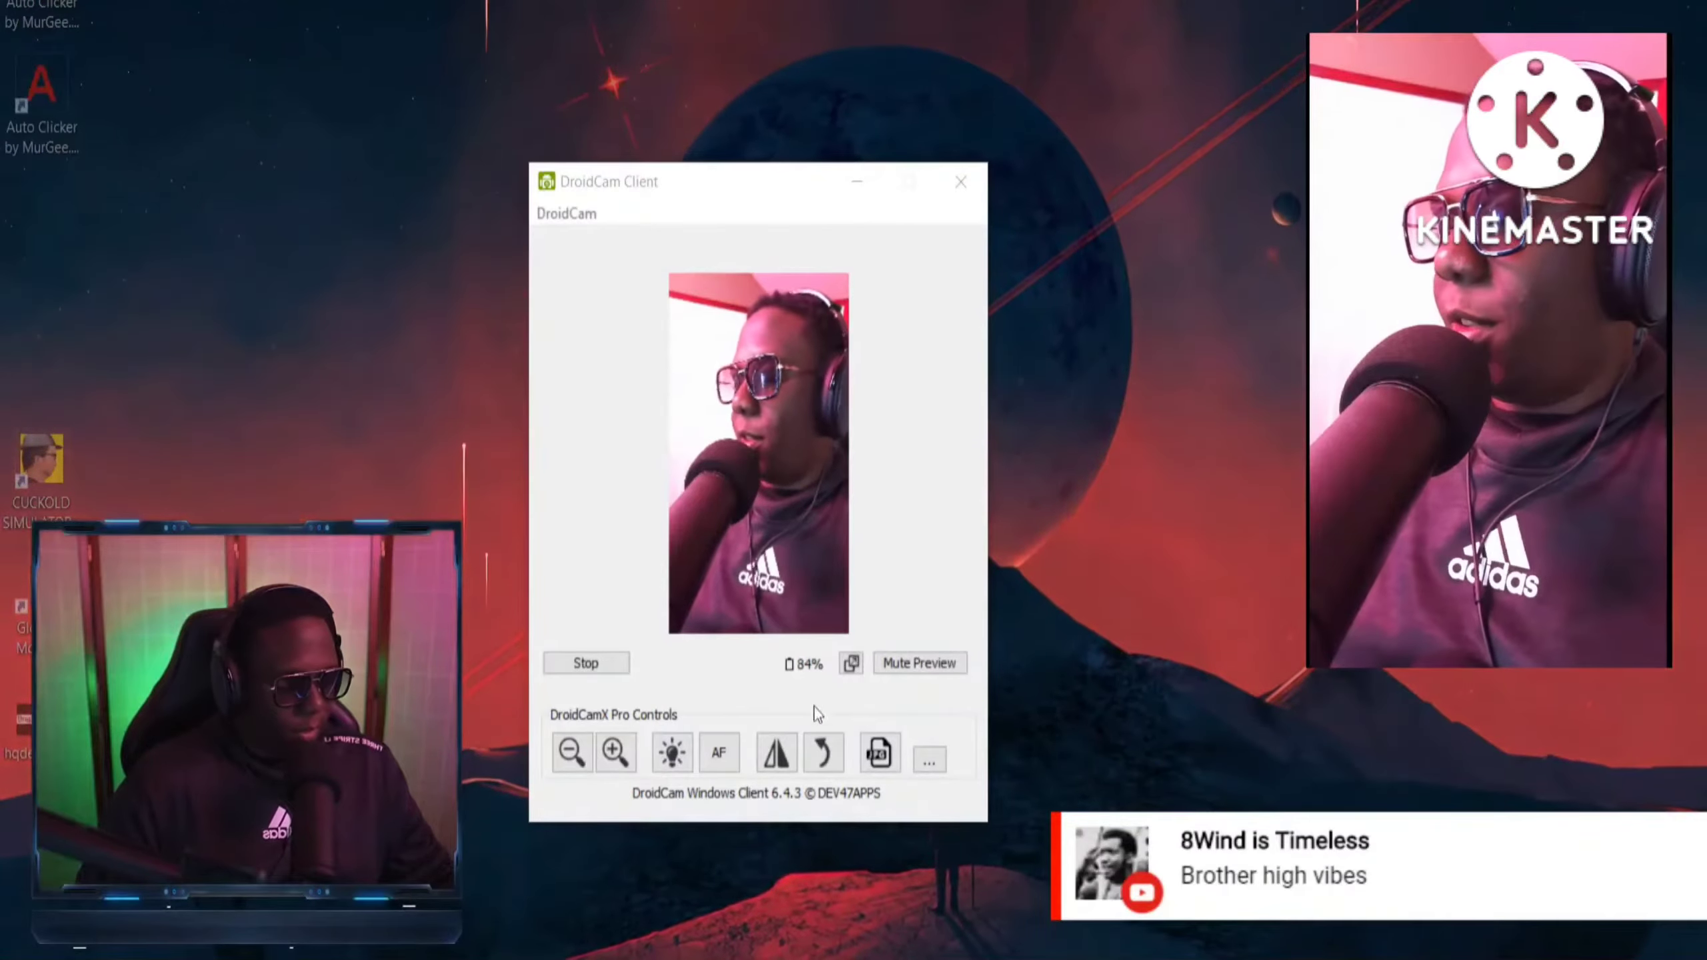
# In DroidCam Client, try popping out the preview, and zoom the phone camera in and back out.
pyautogui.click(850, 664)
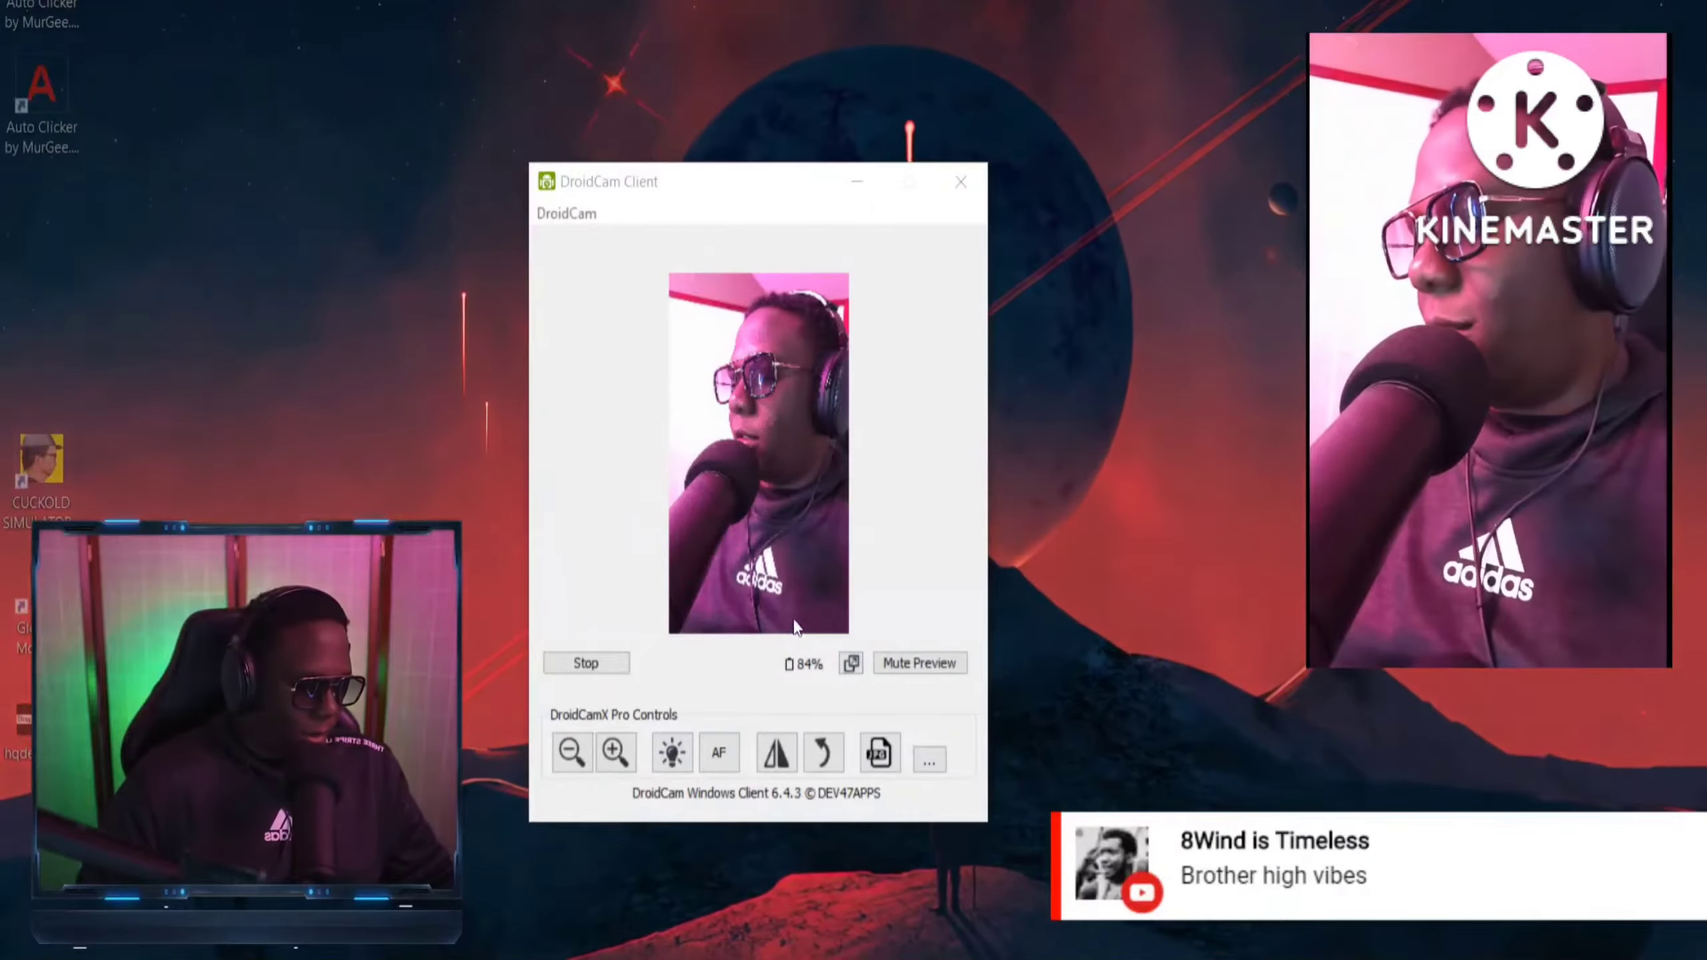
pyautogui.click(851, 671)
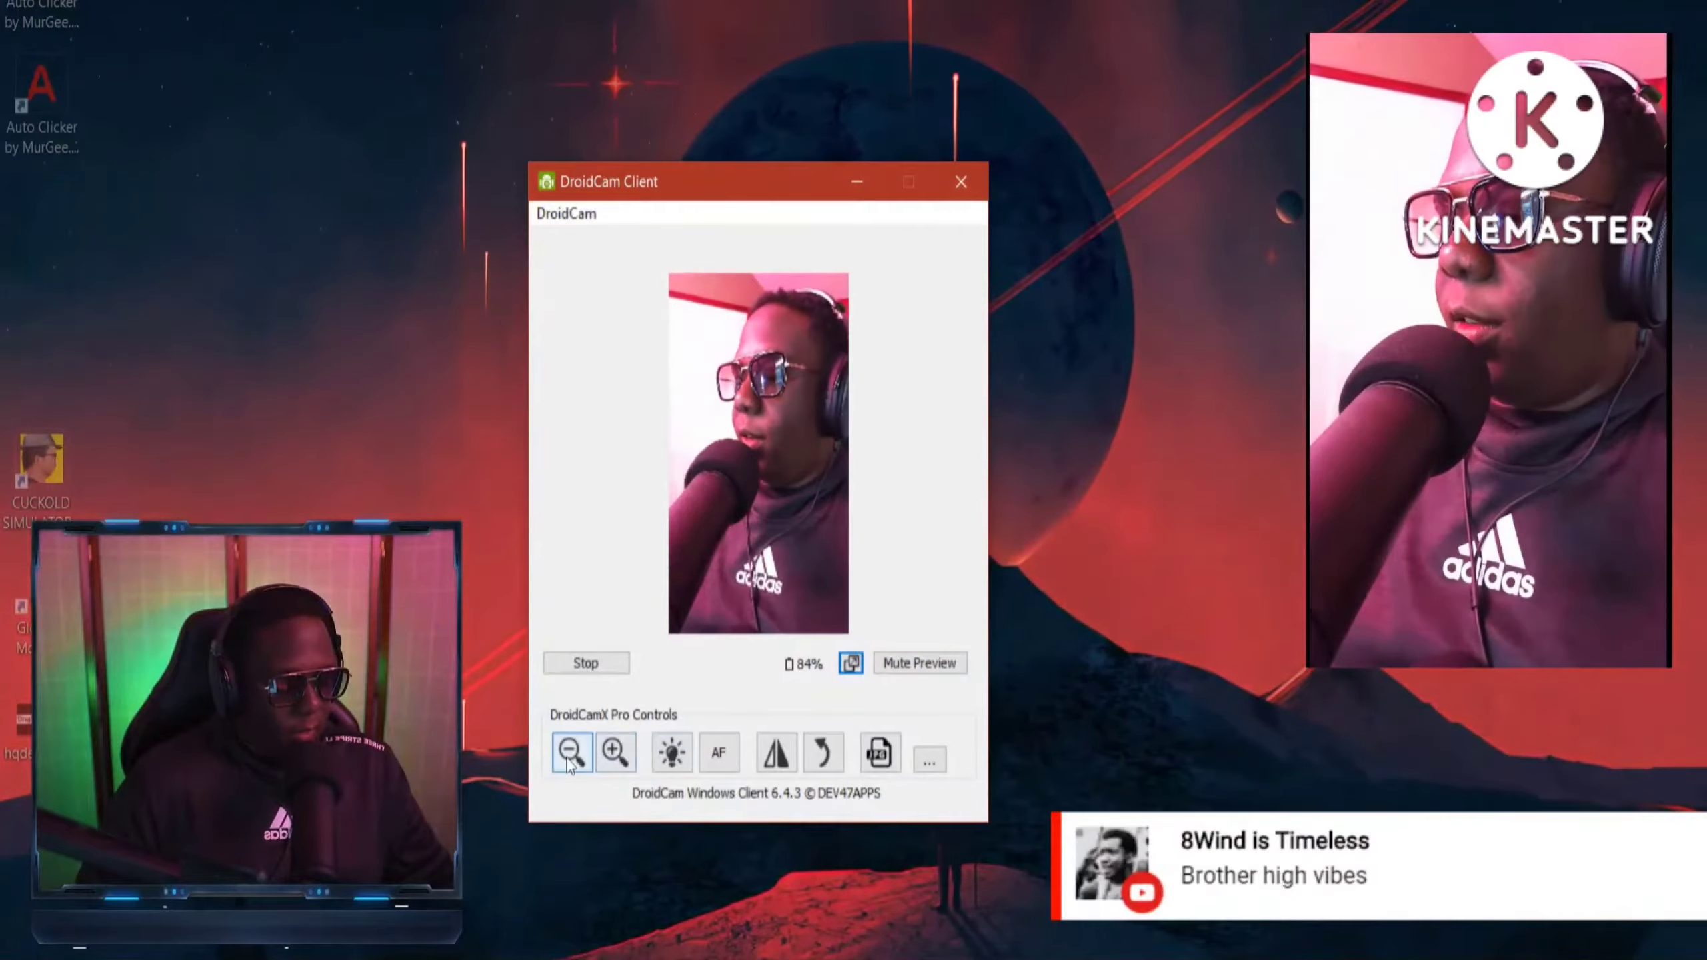
pyautogui.click(612, 767)
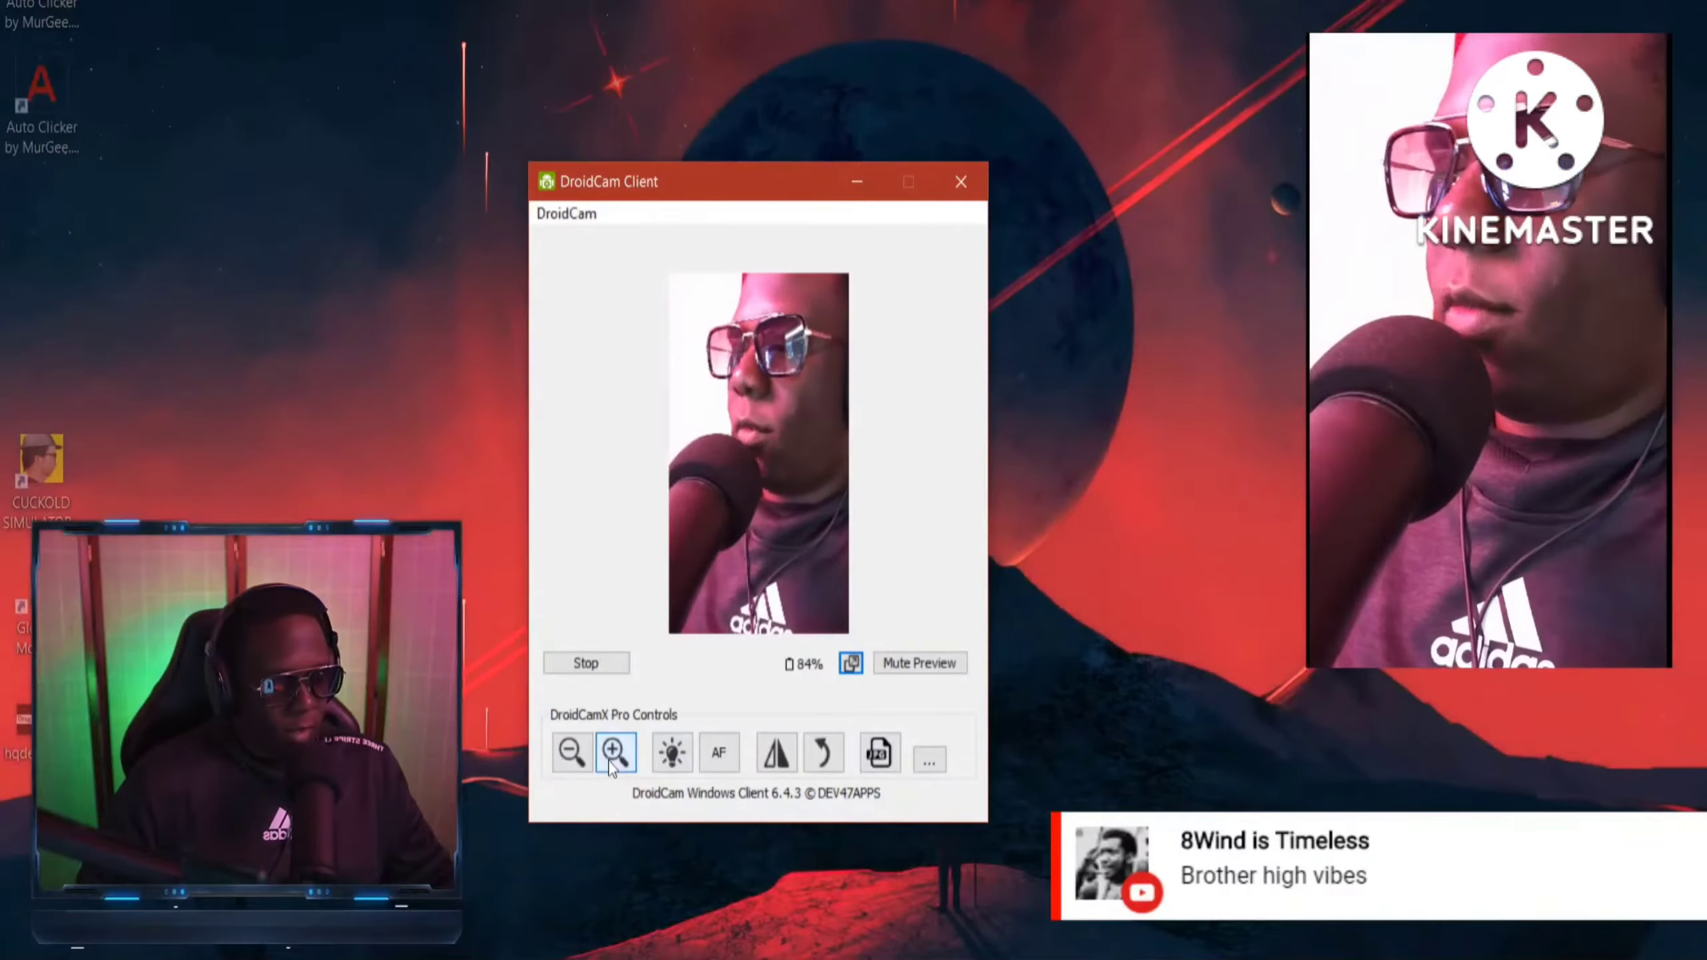
pyautogui.click(571, 766)
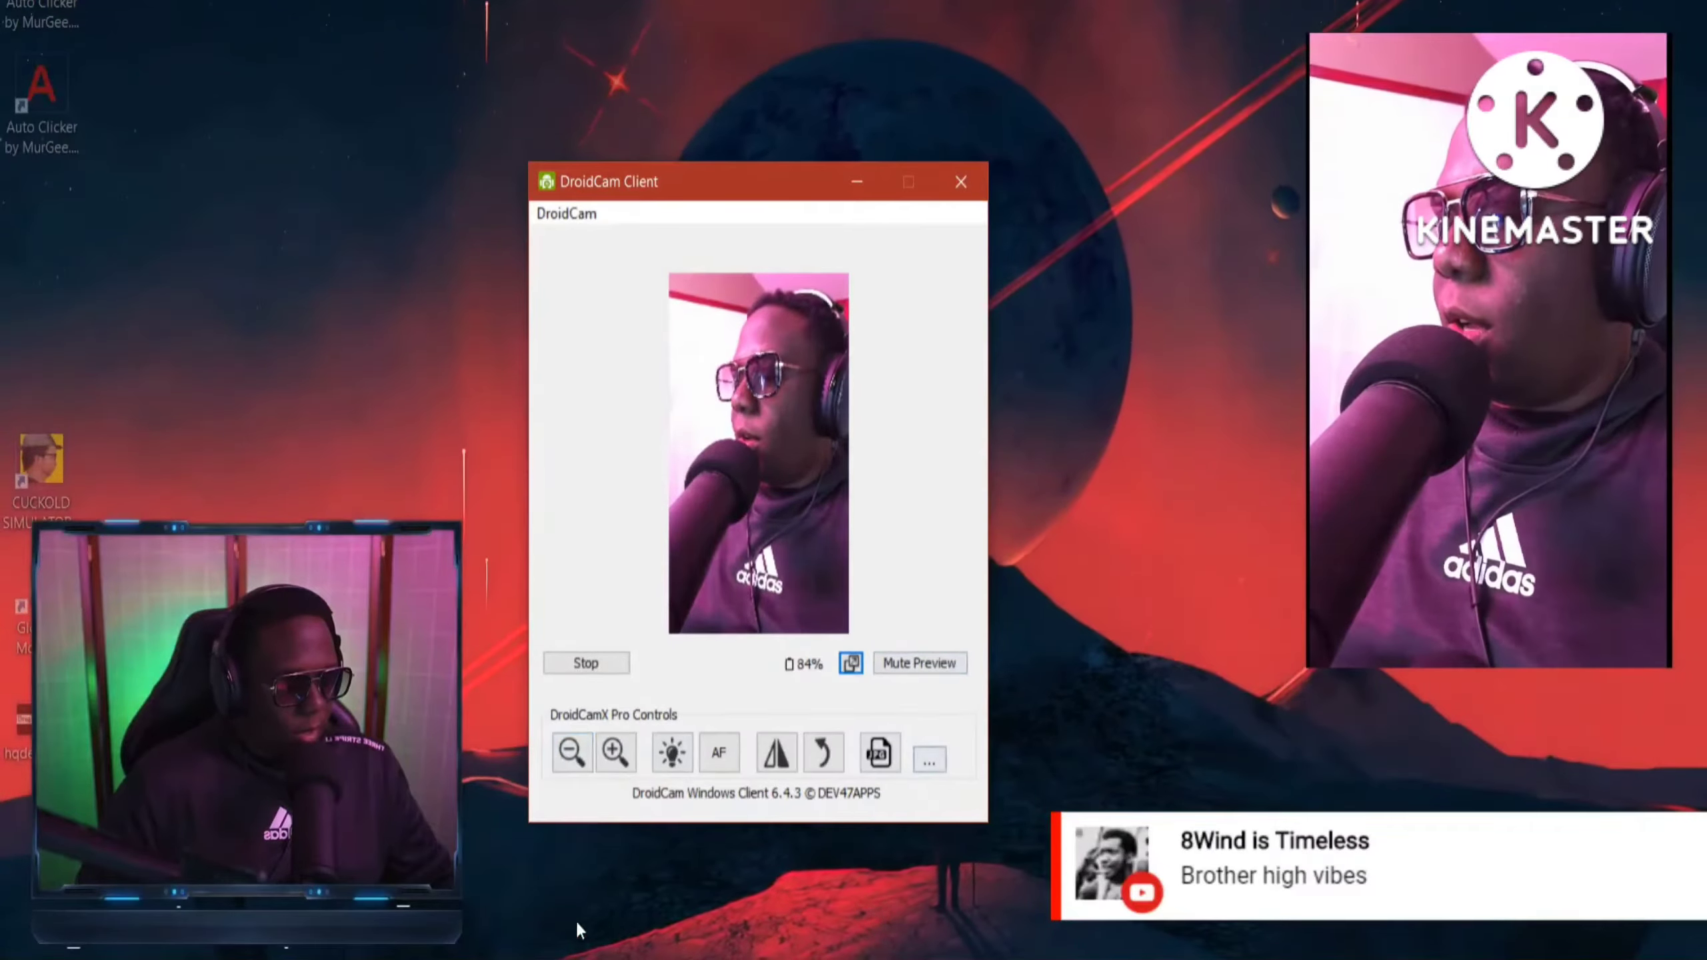
# Turn on the phone camera's light in the DroidCamX Pro controls.
pyautogui.click(672, 752)
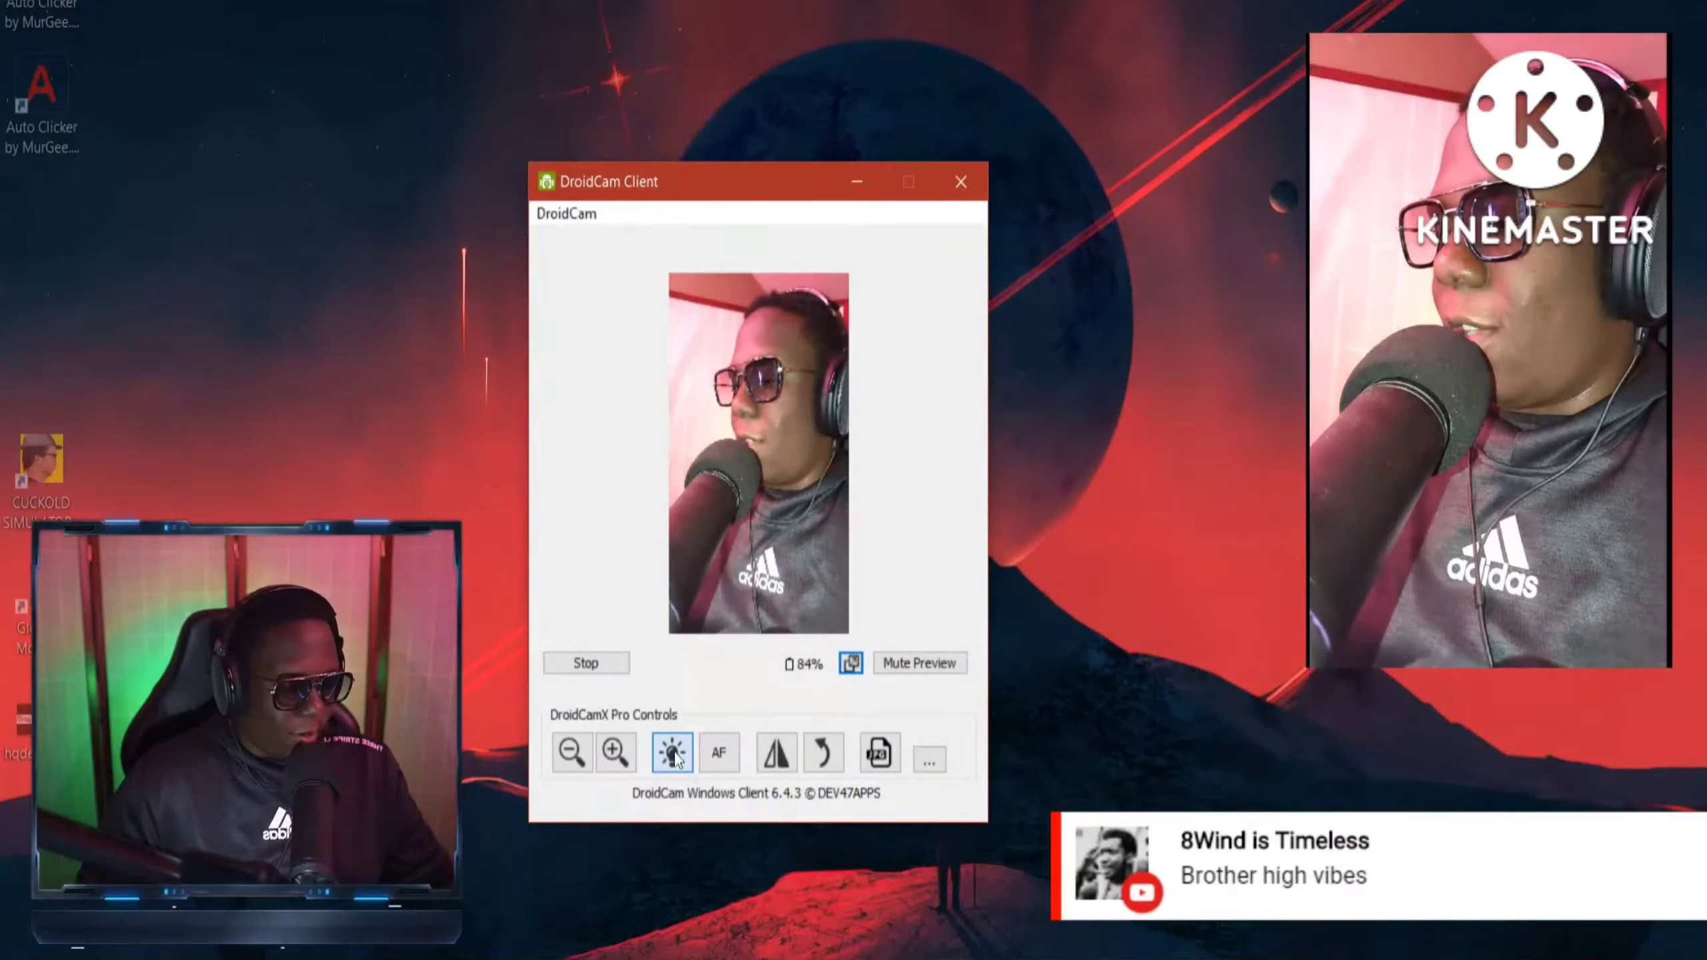
# Turn off the phone camera's light and trigger autofocus in the DroidCamX Pro controls.
pyautogui.click(673, 754)
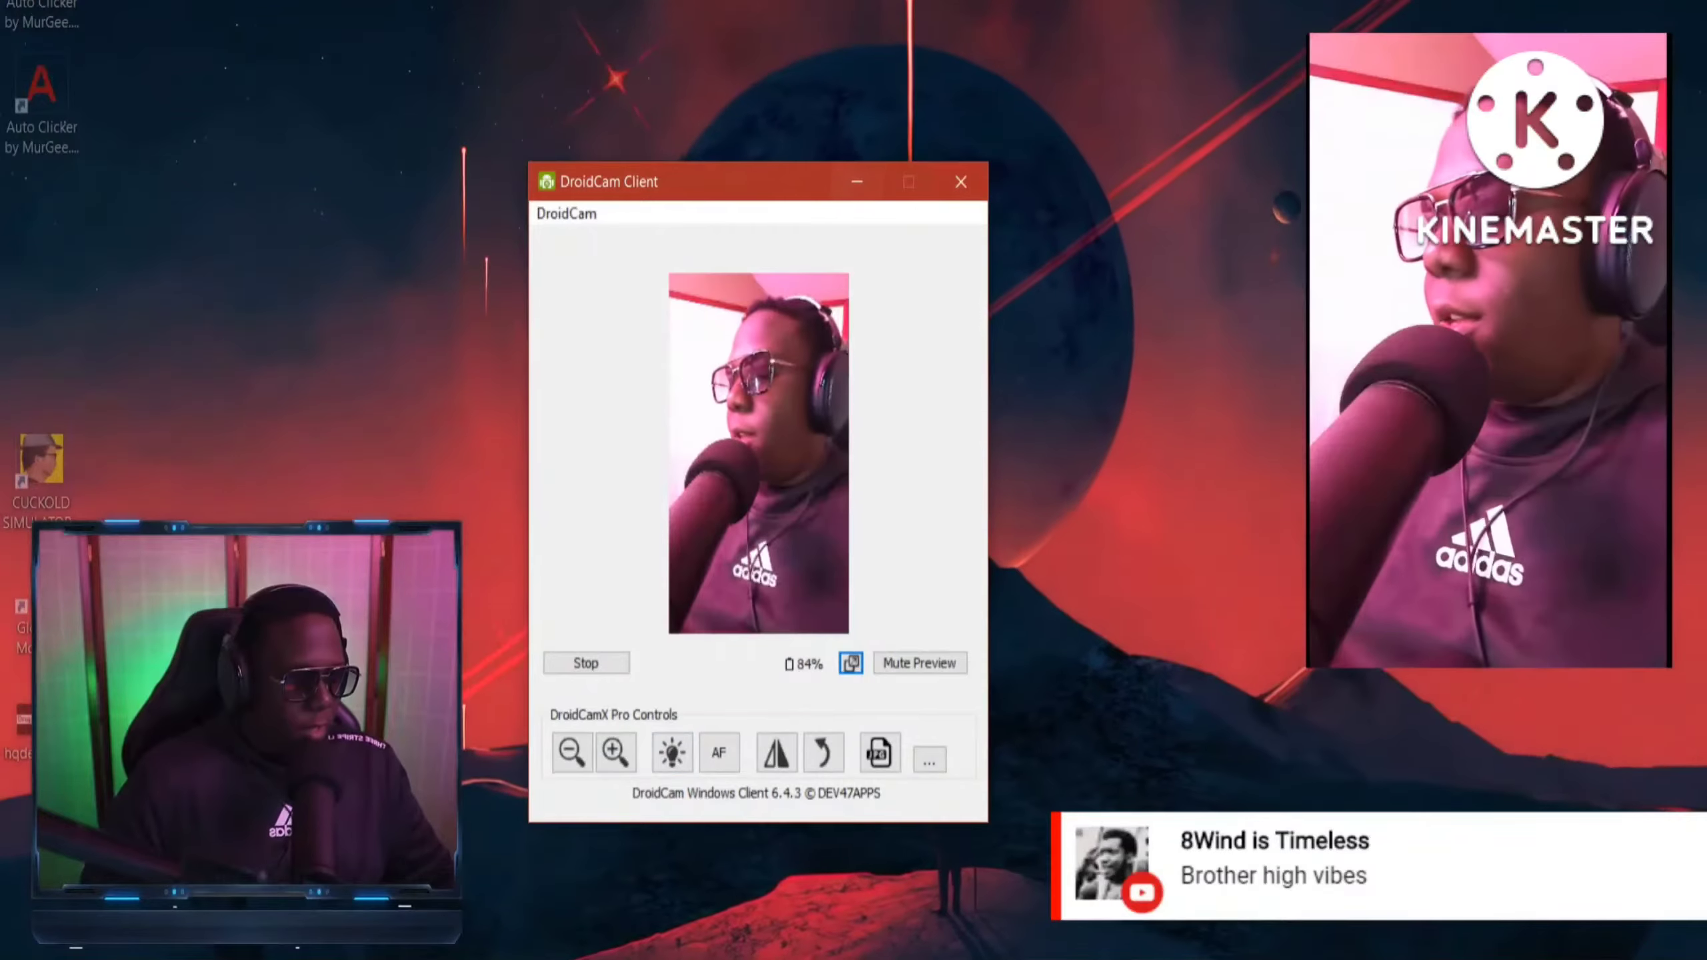
pyautogui.click(718, 754)
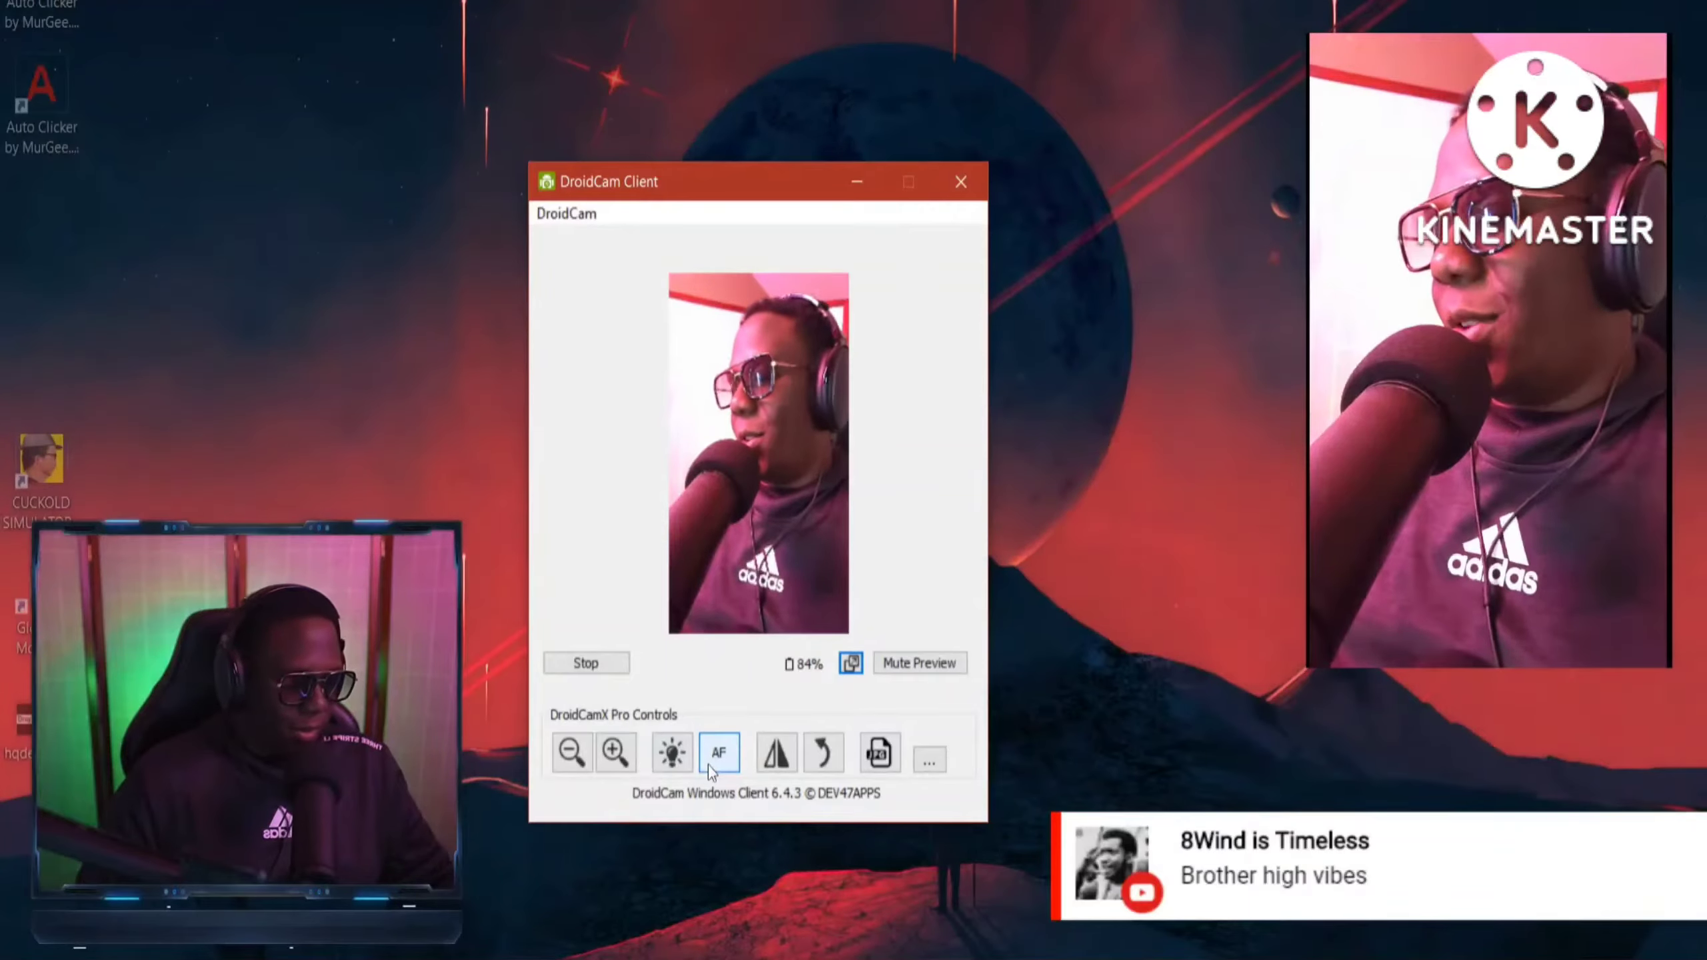
# Mirror the phone camera image horizontally and restore its original direction, repeating the mirroring test twice.
pyautogui.click(777, 759)
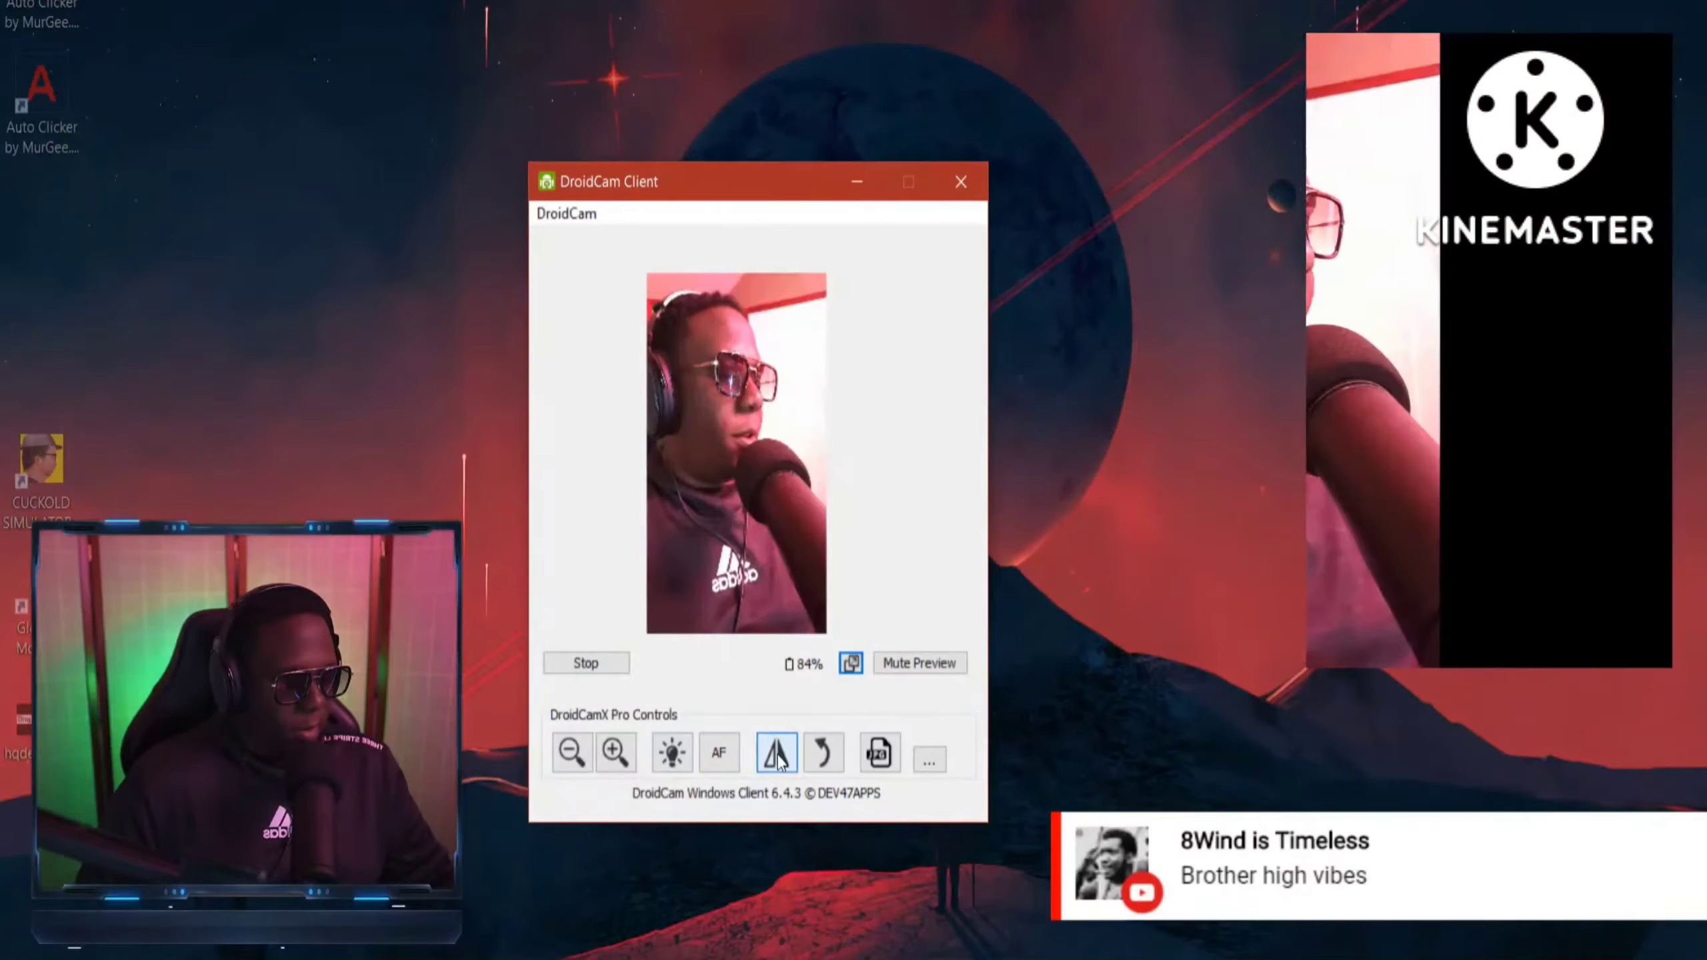
pyautogui.click(777, 759)
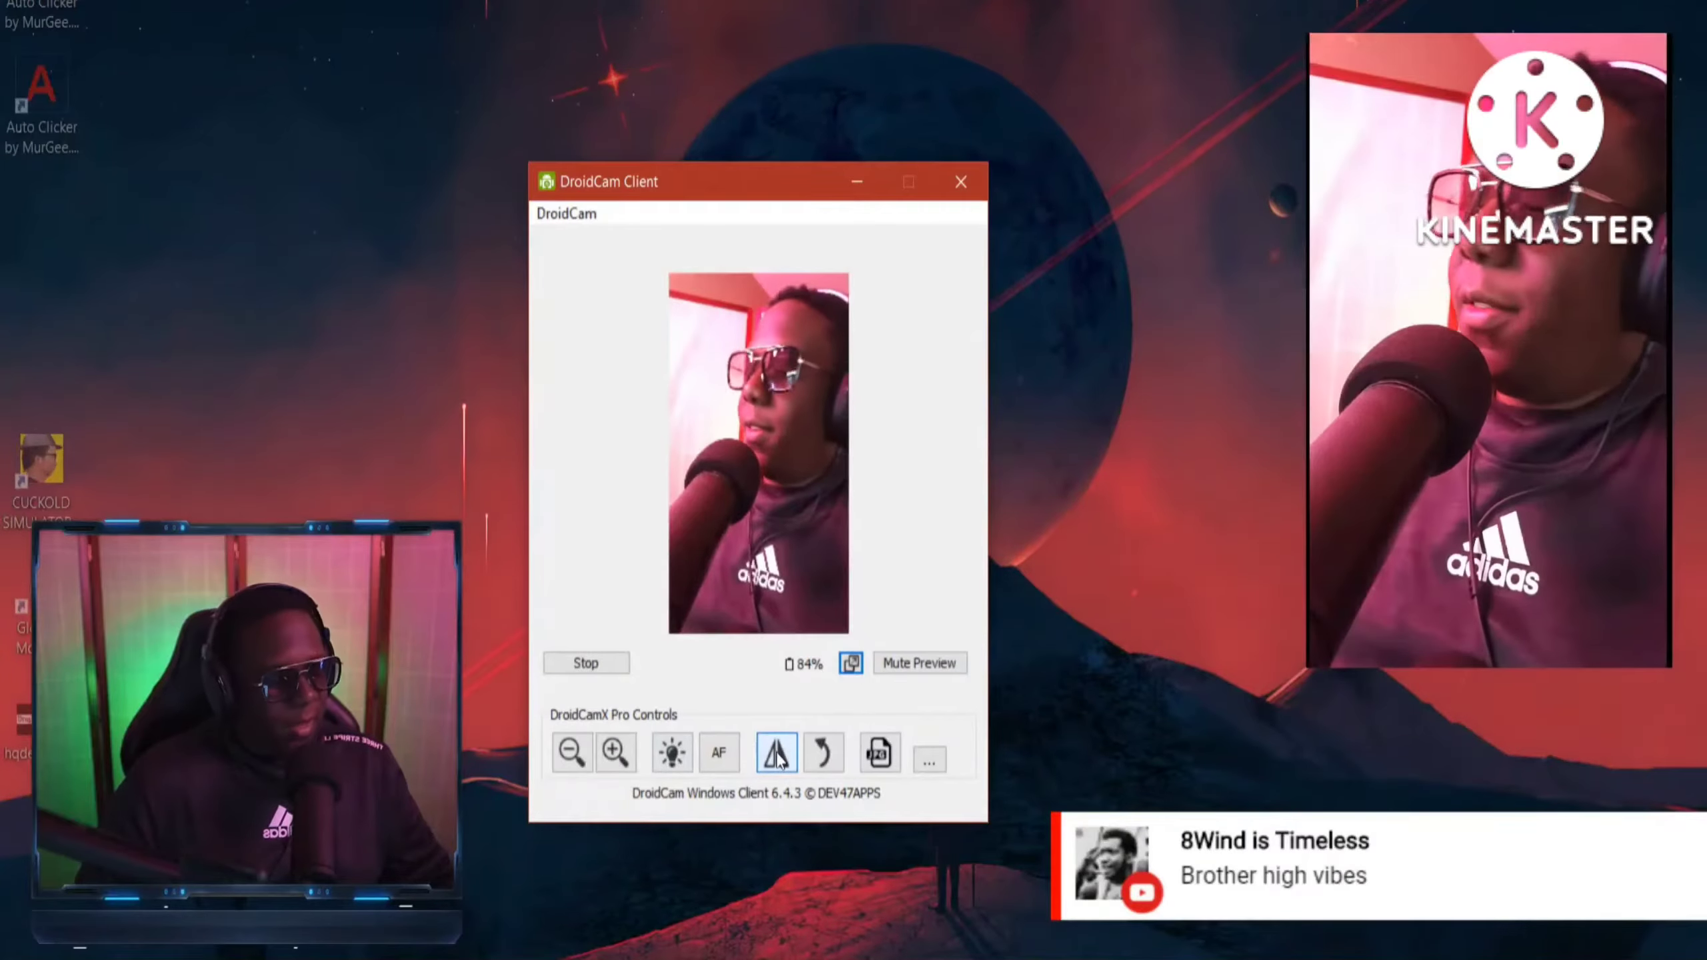
pyautogui.click(777, 760)
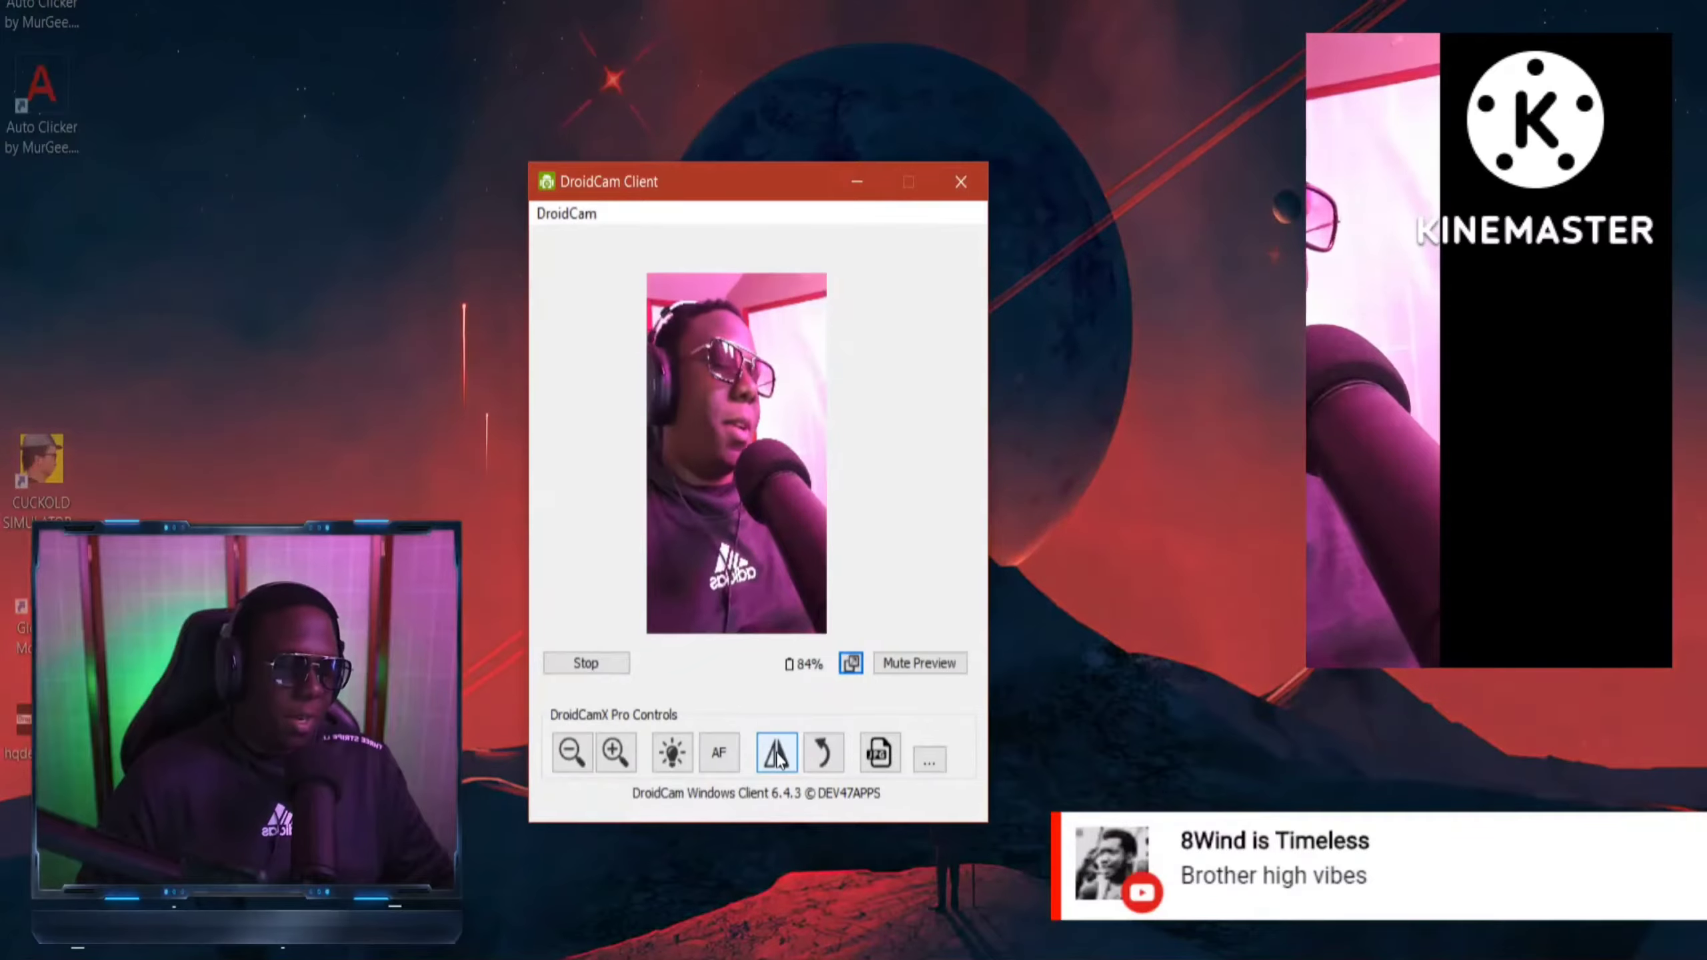
pyautogui.click(777, 760)
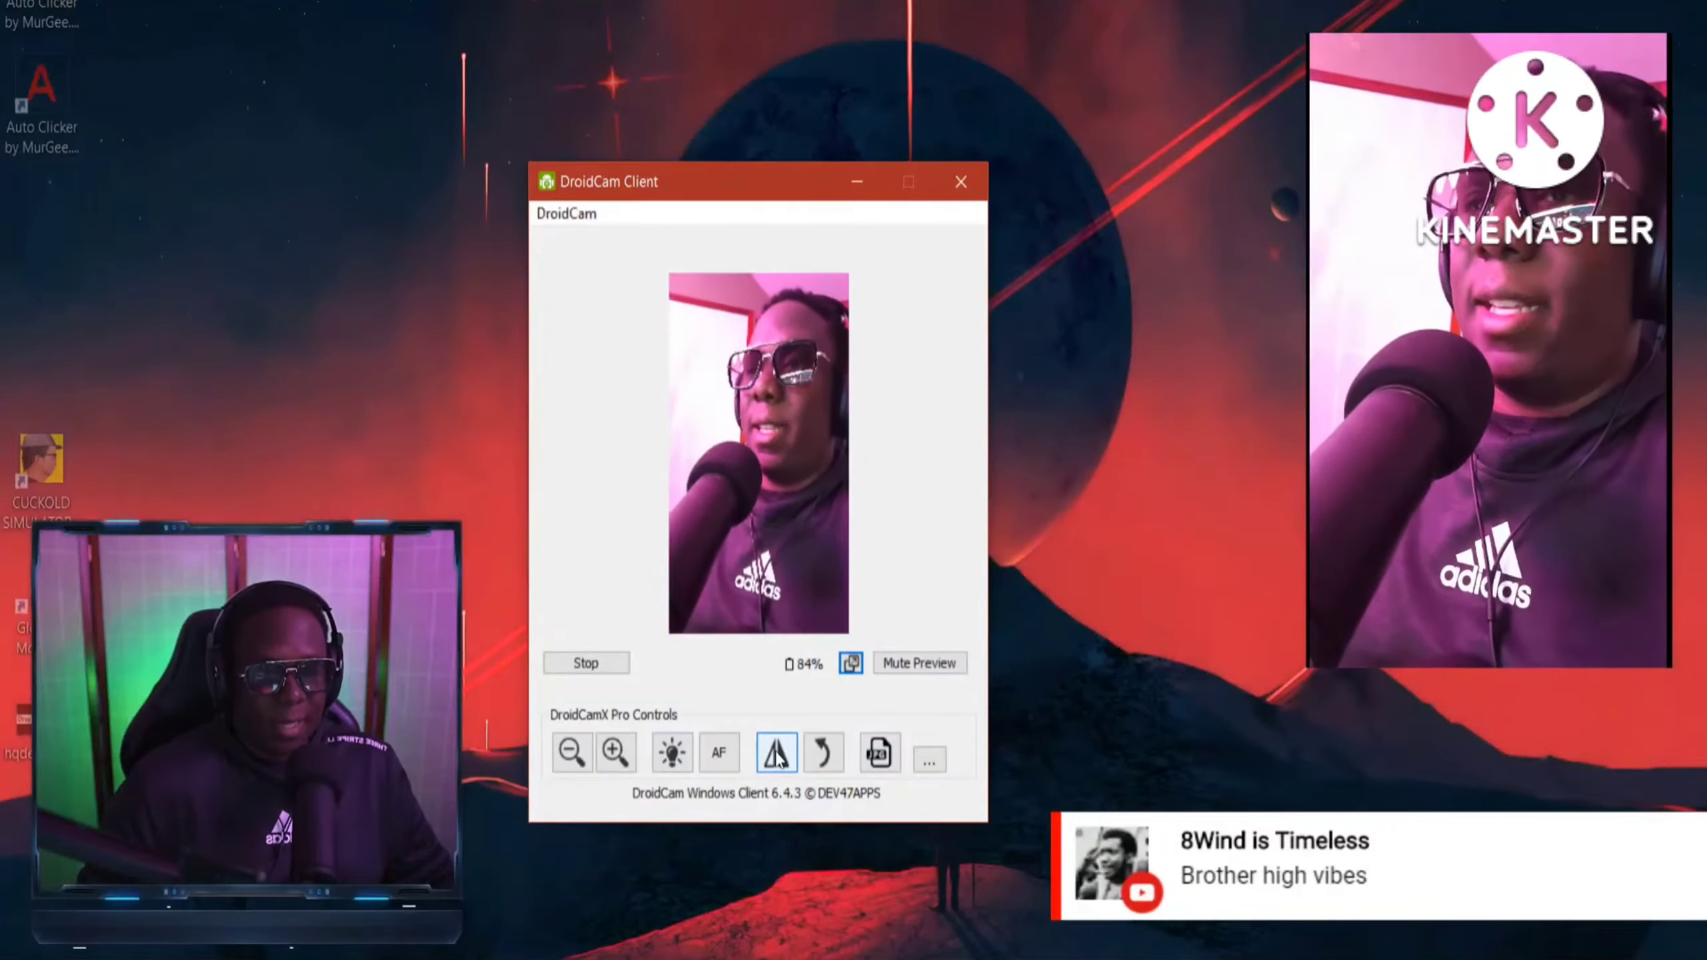
# Rotate the phone camera image through a full turn in 90-degree steps until it is upright again.
pyautogui.click(819, 754)
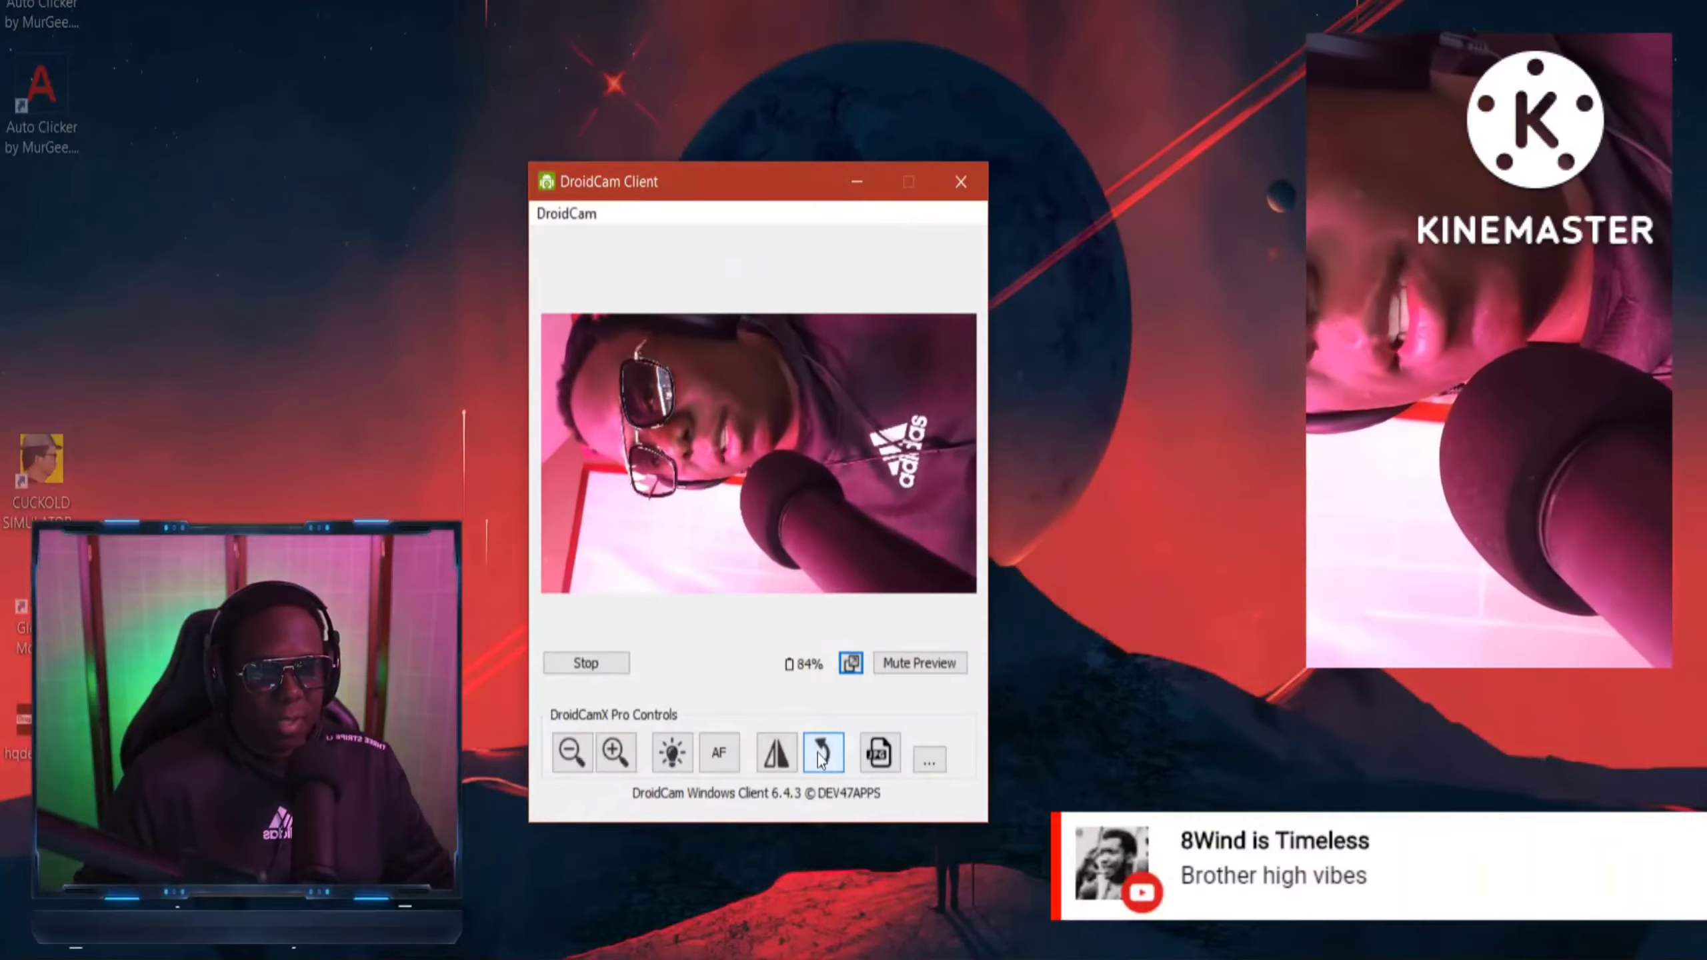
pyautogui.click(817, 752)
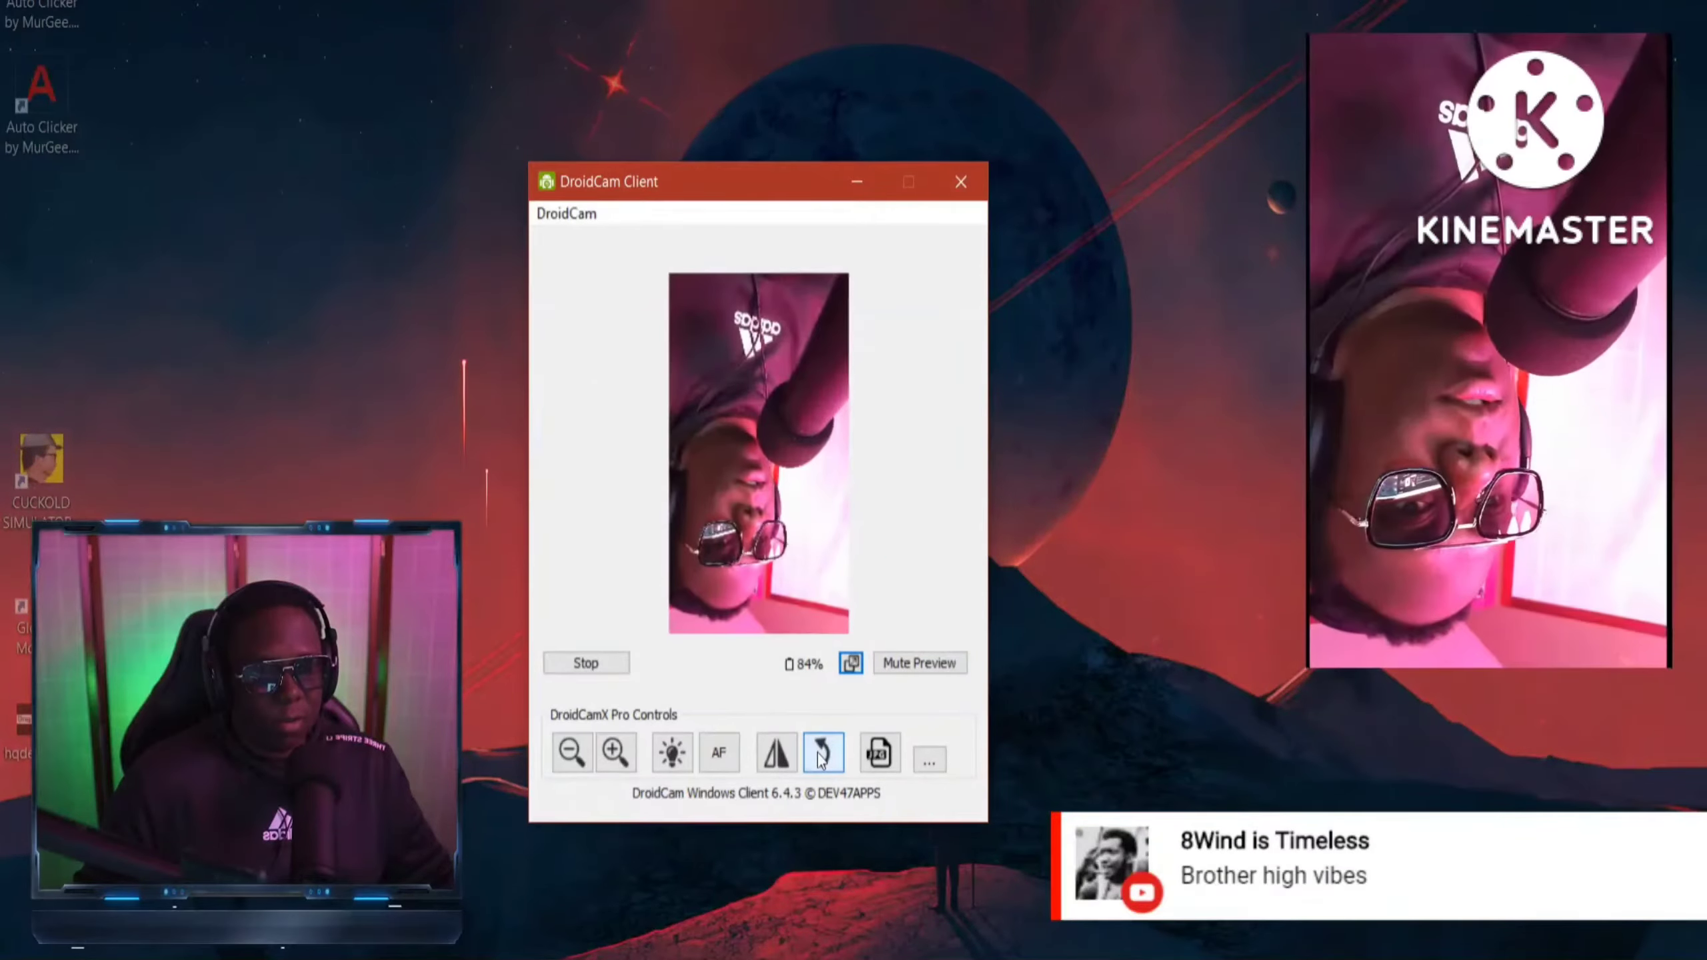
pyautogui.click(817, 753)
pyautogui.click(817, 752)
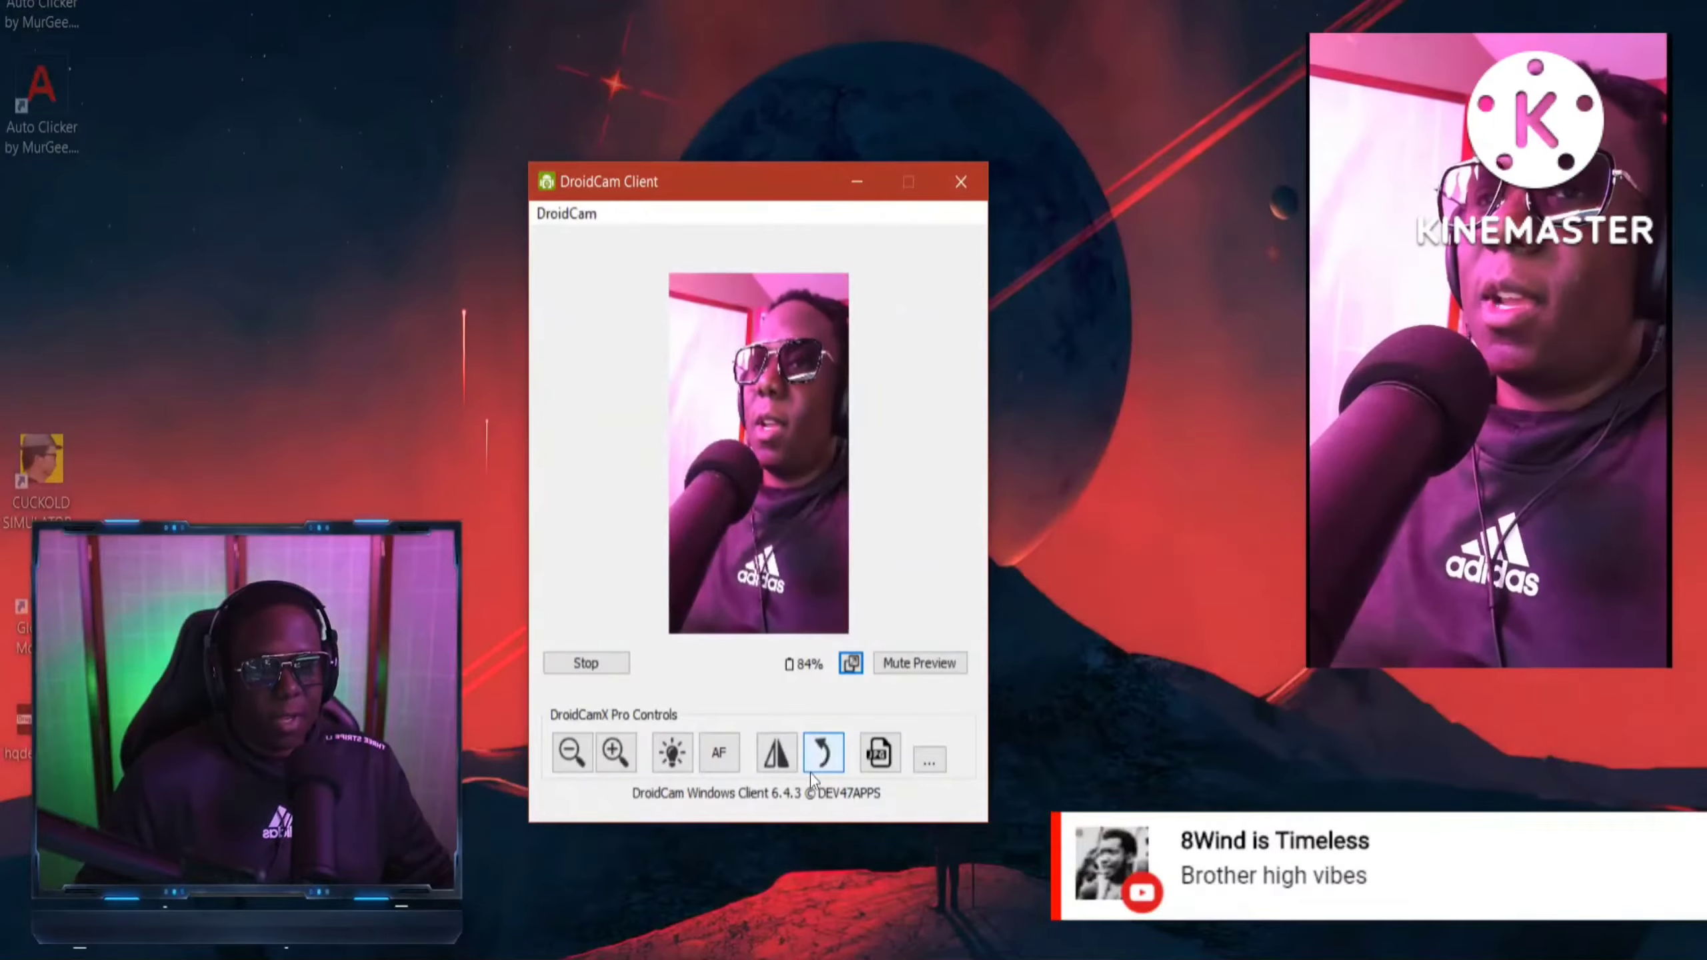
# Save a still image of the phone camera feed as a JPEG in Documents, keeping the suggested file name.
pyautogui.click(880, 754)
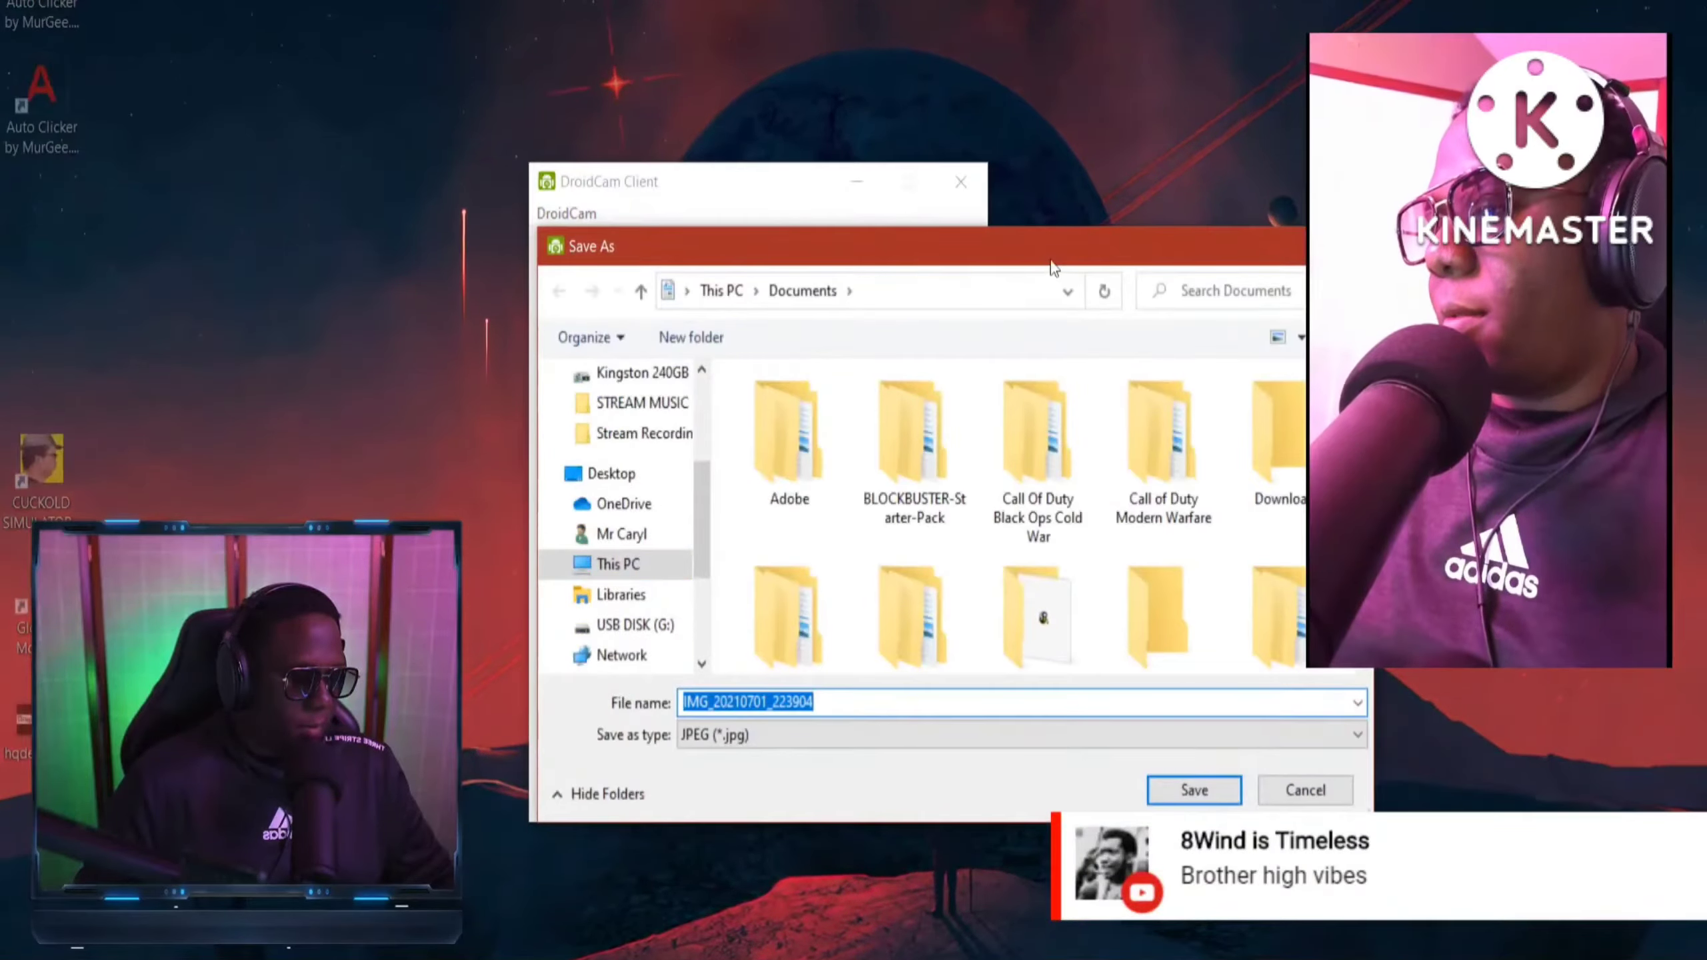
pyautogui.moveTo(1050, 262); pyautogui.dragTo(2, 1)
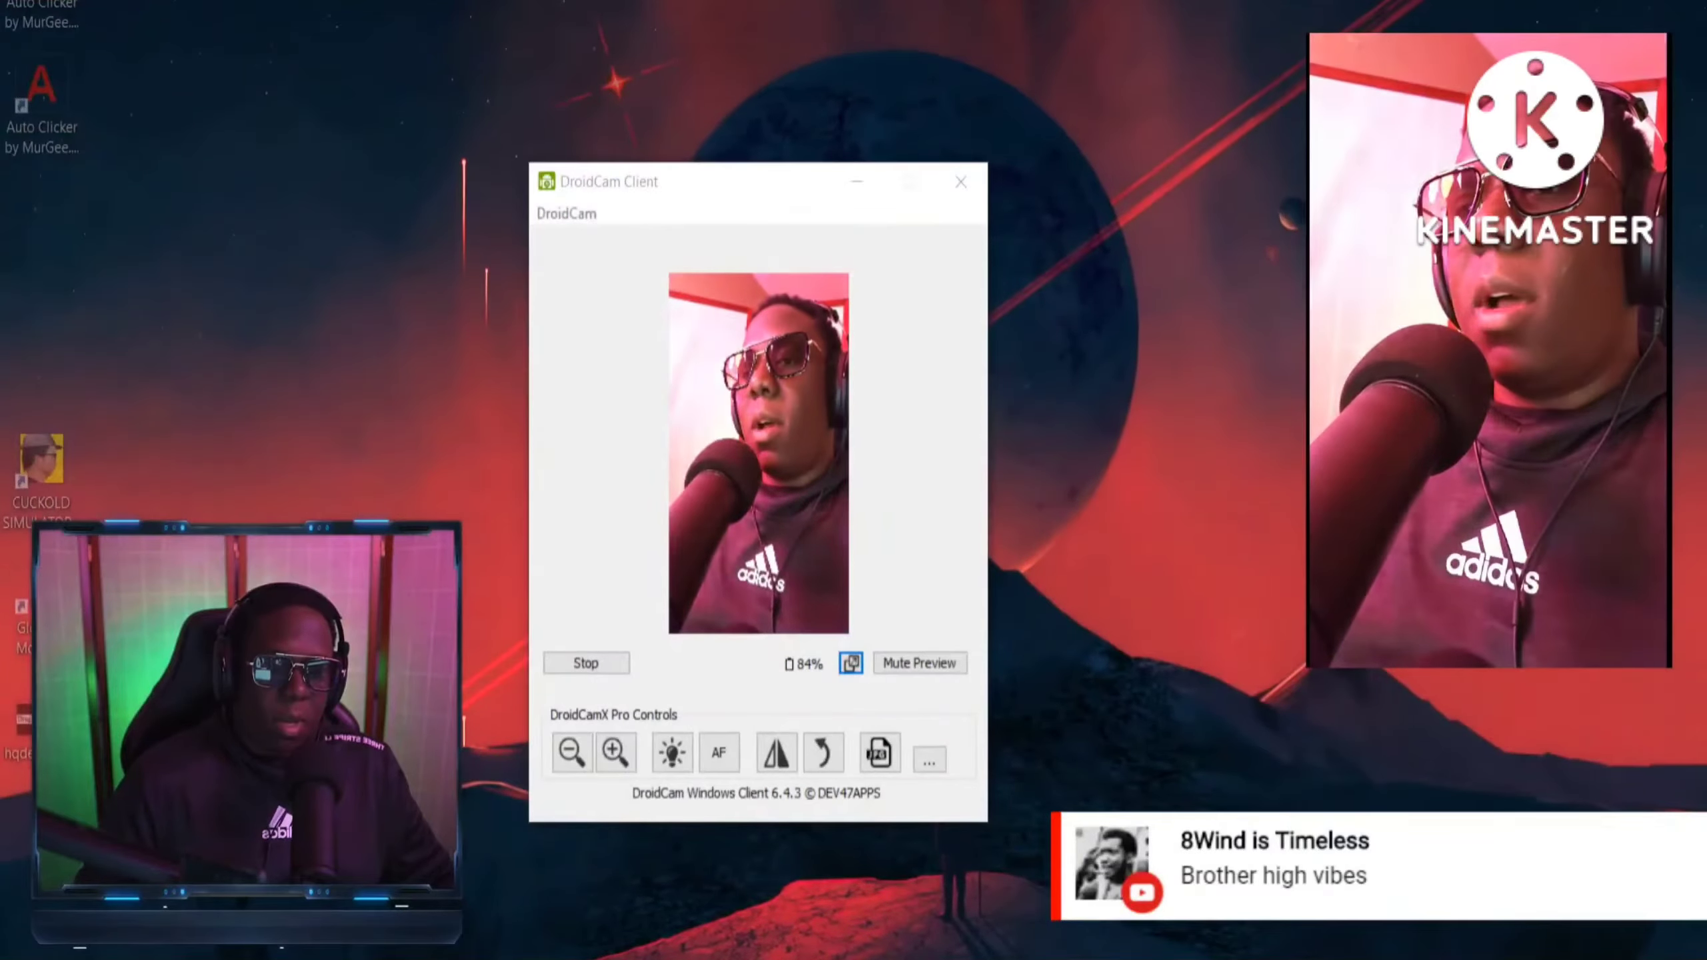
pyautogui.press('Return')
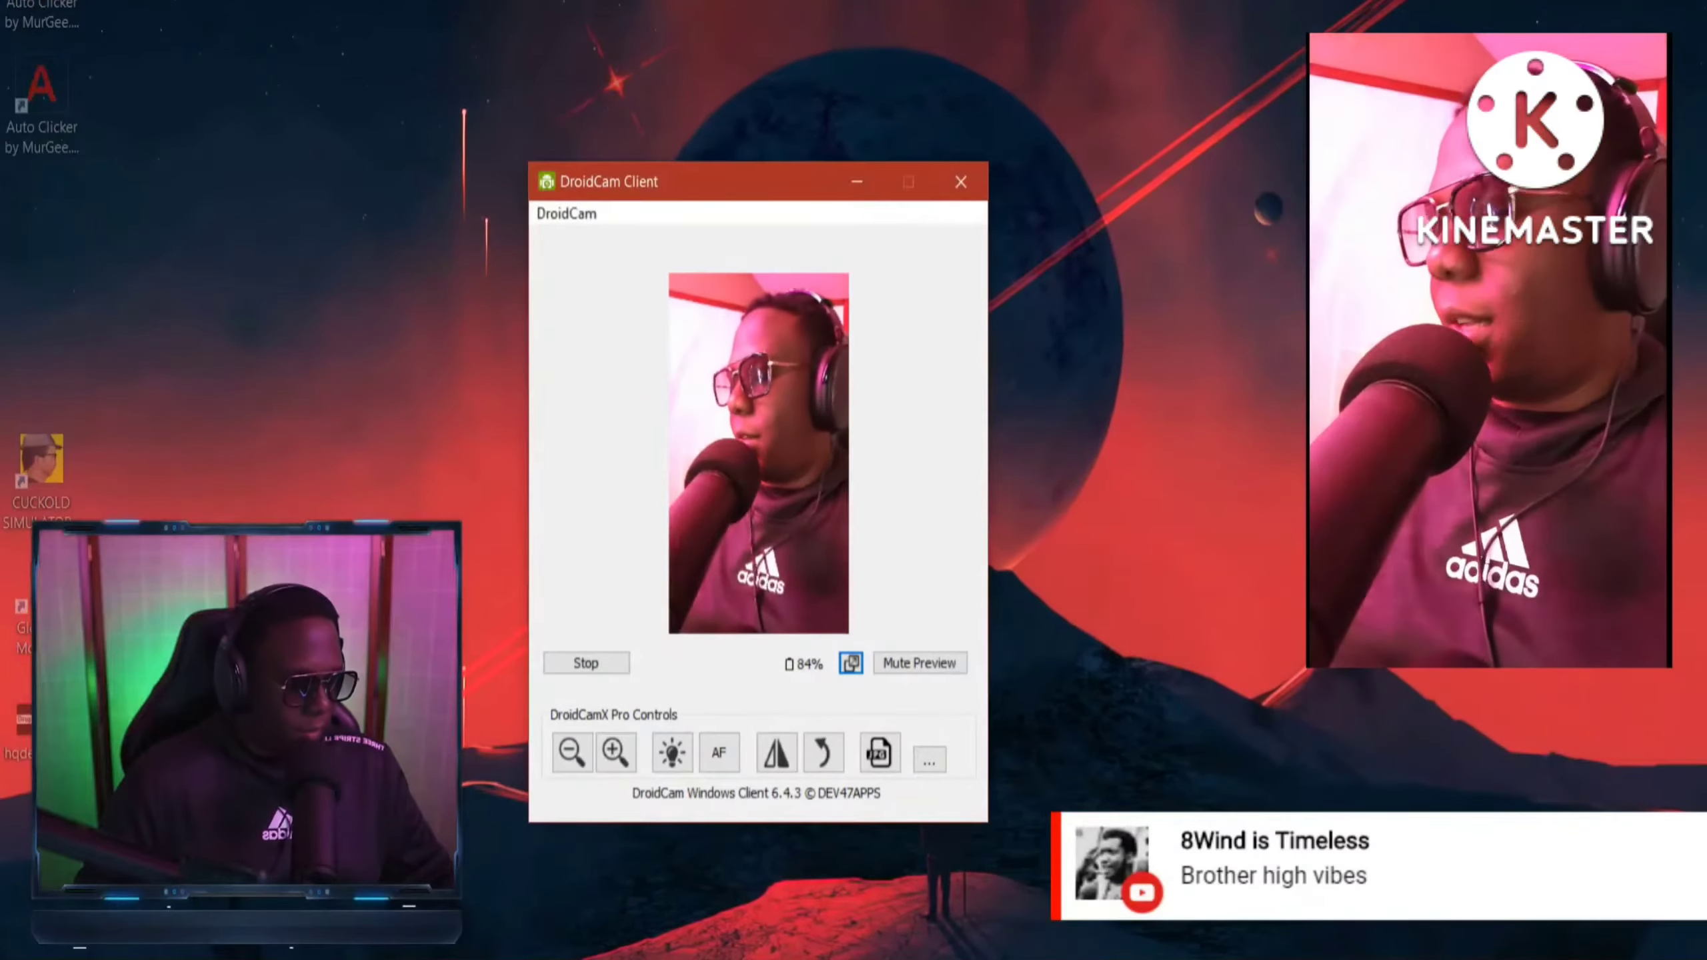
# Open the additional video and audio settings and move their dialog beside the DroidCam Client window.
pyautogui.click(931, 759)
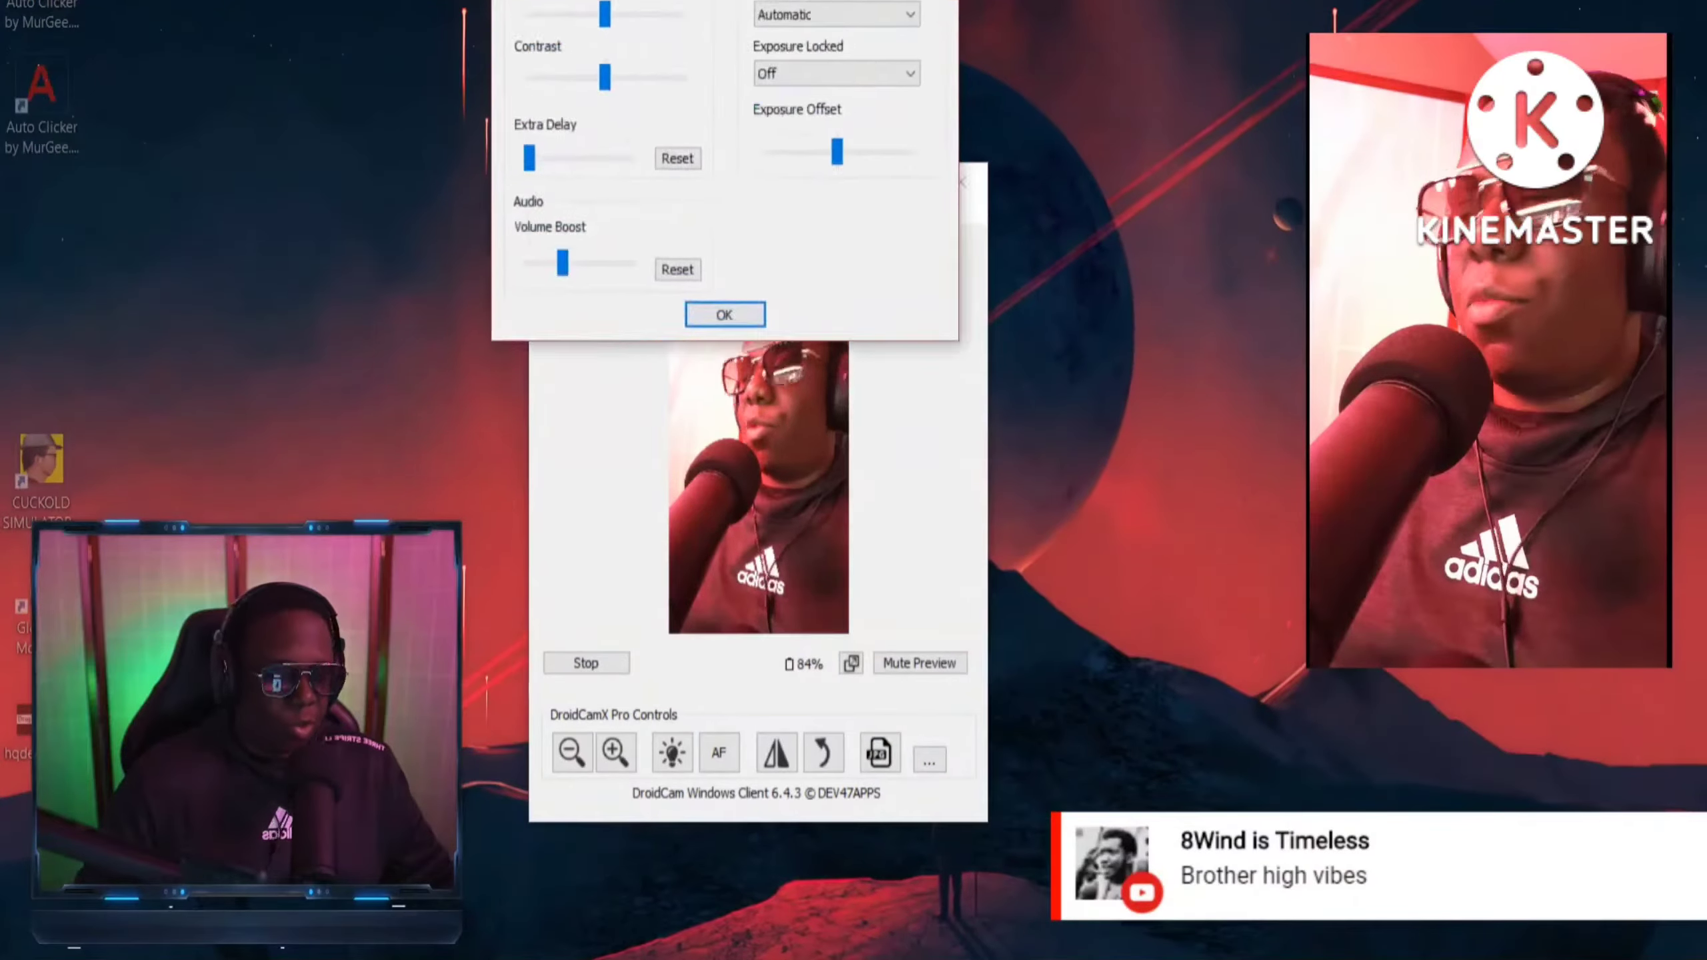
pyautogui.moveTo(636, 1); pyautogui.dragTo(1203, 194)
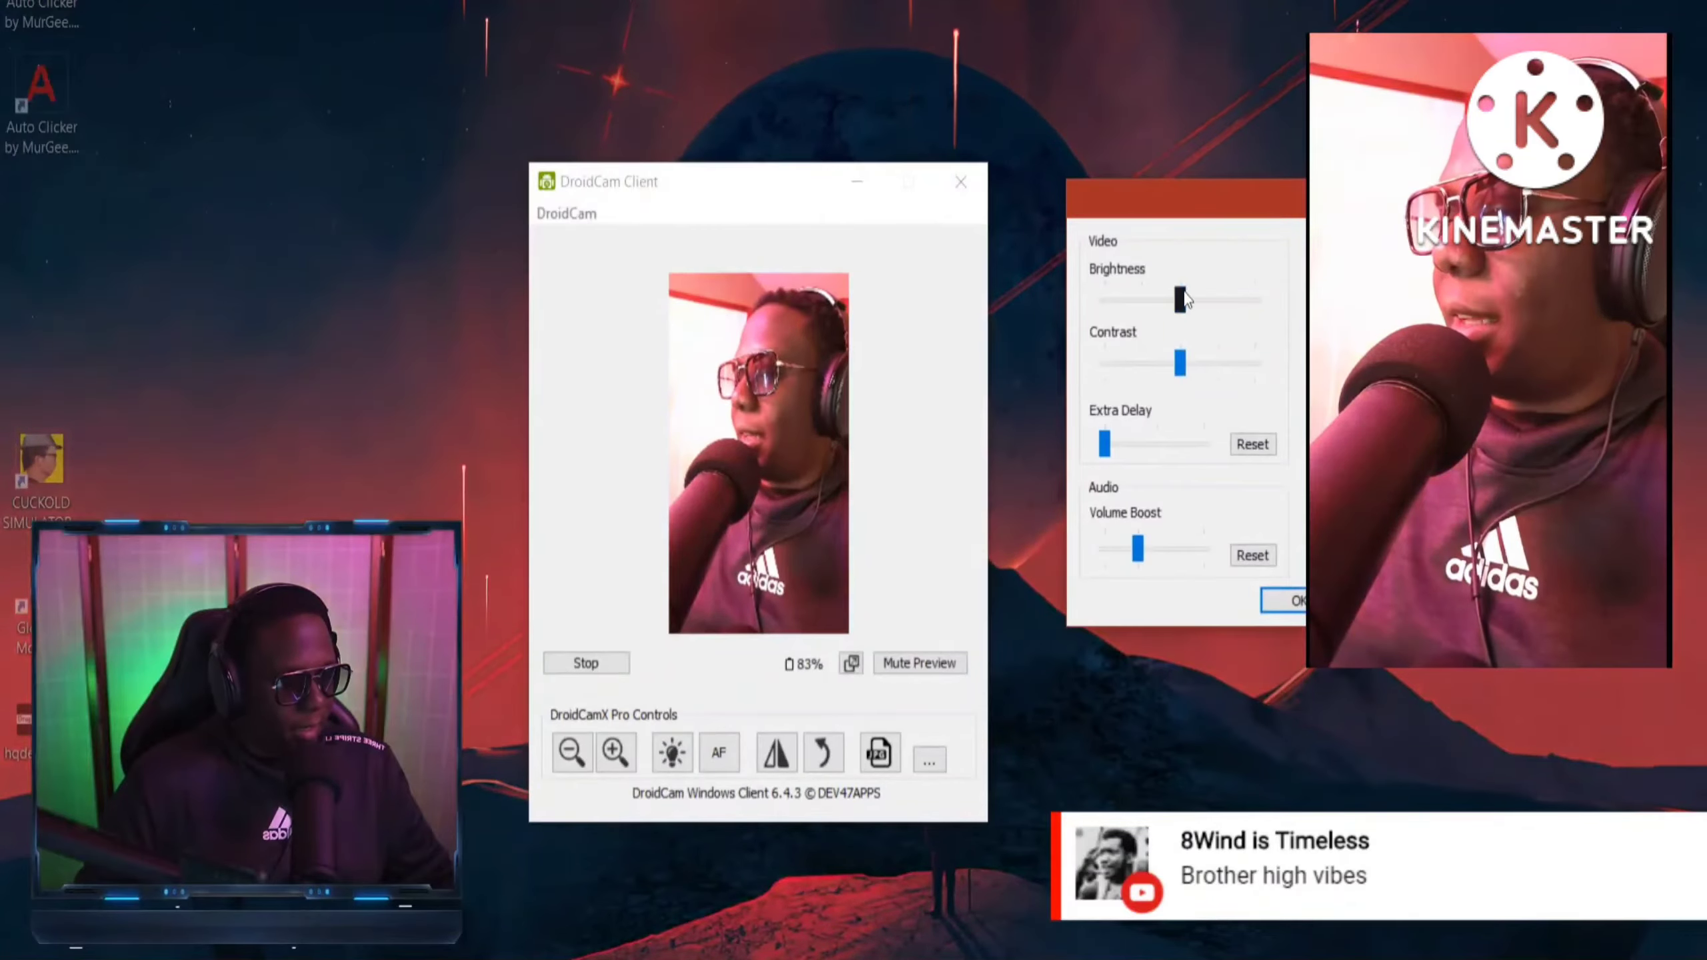
# Try slightly lower brightness and contrast and a longer extra delay, and reset the adjustments.
pyautogui.moveTo(1187, 291)
pyautogui.mouseDown()
pyautogui.moveTo(1059, 328)
pyautogui.moveTo(1204, 297)
pyautogui.moveTo(1295, 323)
pyautogui.moveTo(1175, 296)
pyautogui.mouseUp()
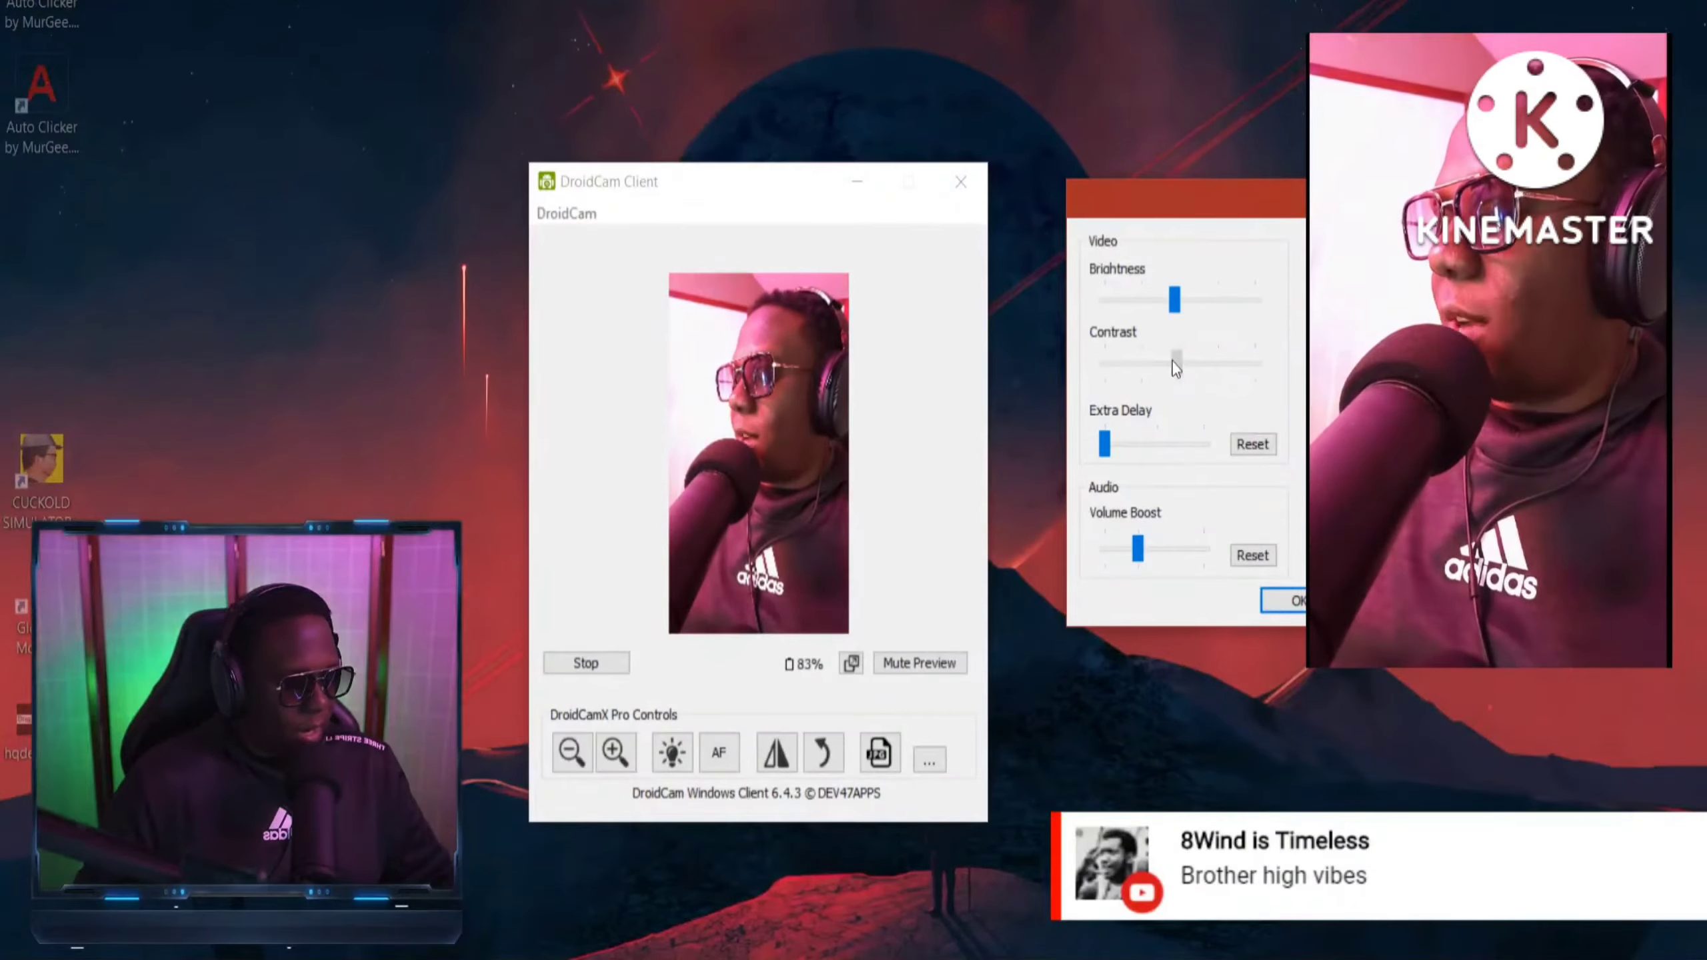
pyautogui.moveTo(1174, 367)
pyautogui.mouseDown()
pyautogui.moveTo(1130, 353)
pyautogui.moveTo(1202, 359)
pyautogui.moveTo(1172, 352)
pyautogui.mouseUp()
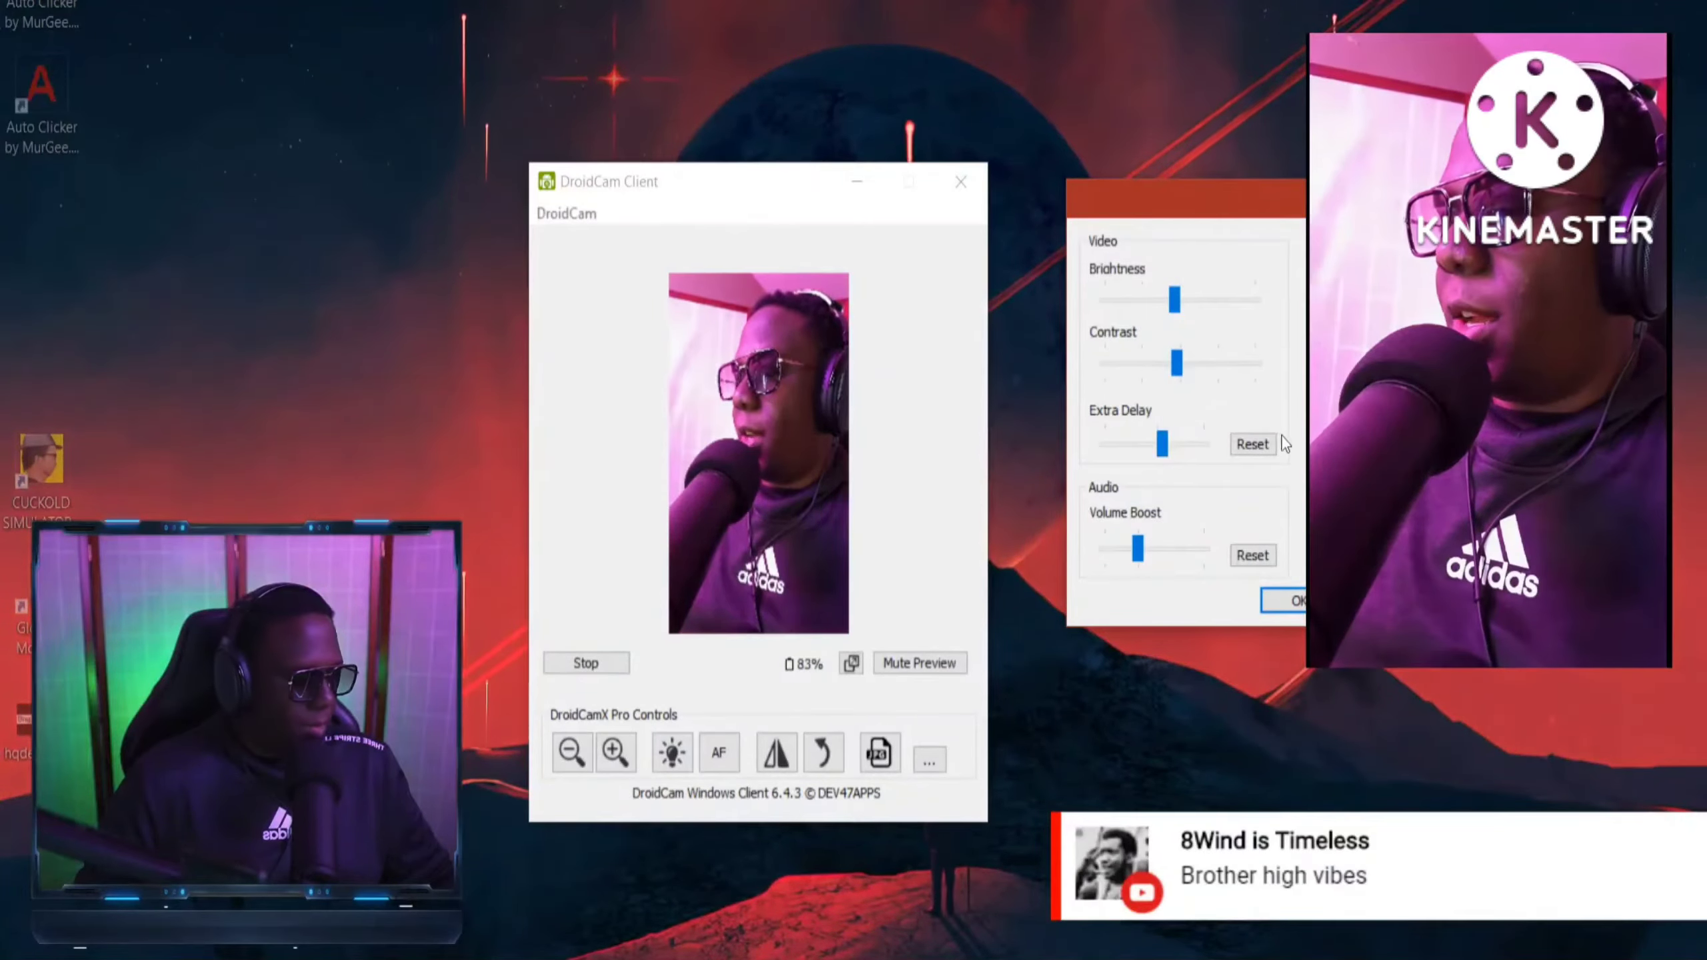
pyautogui.click(1251, 447)
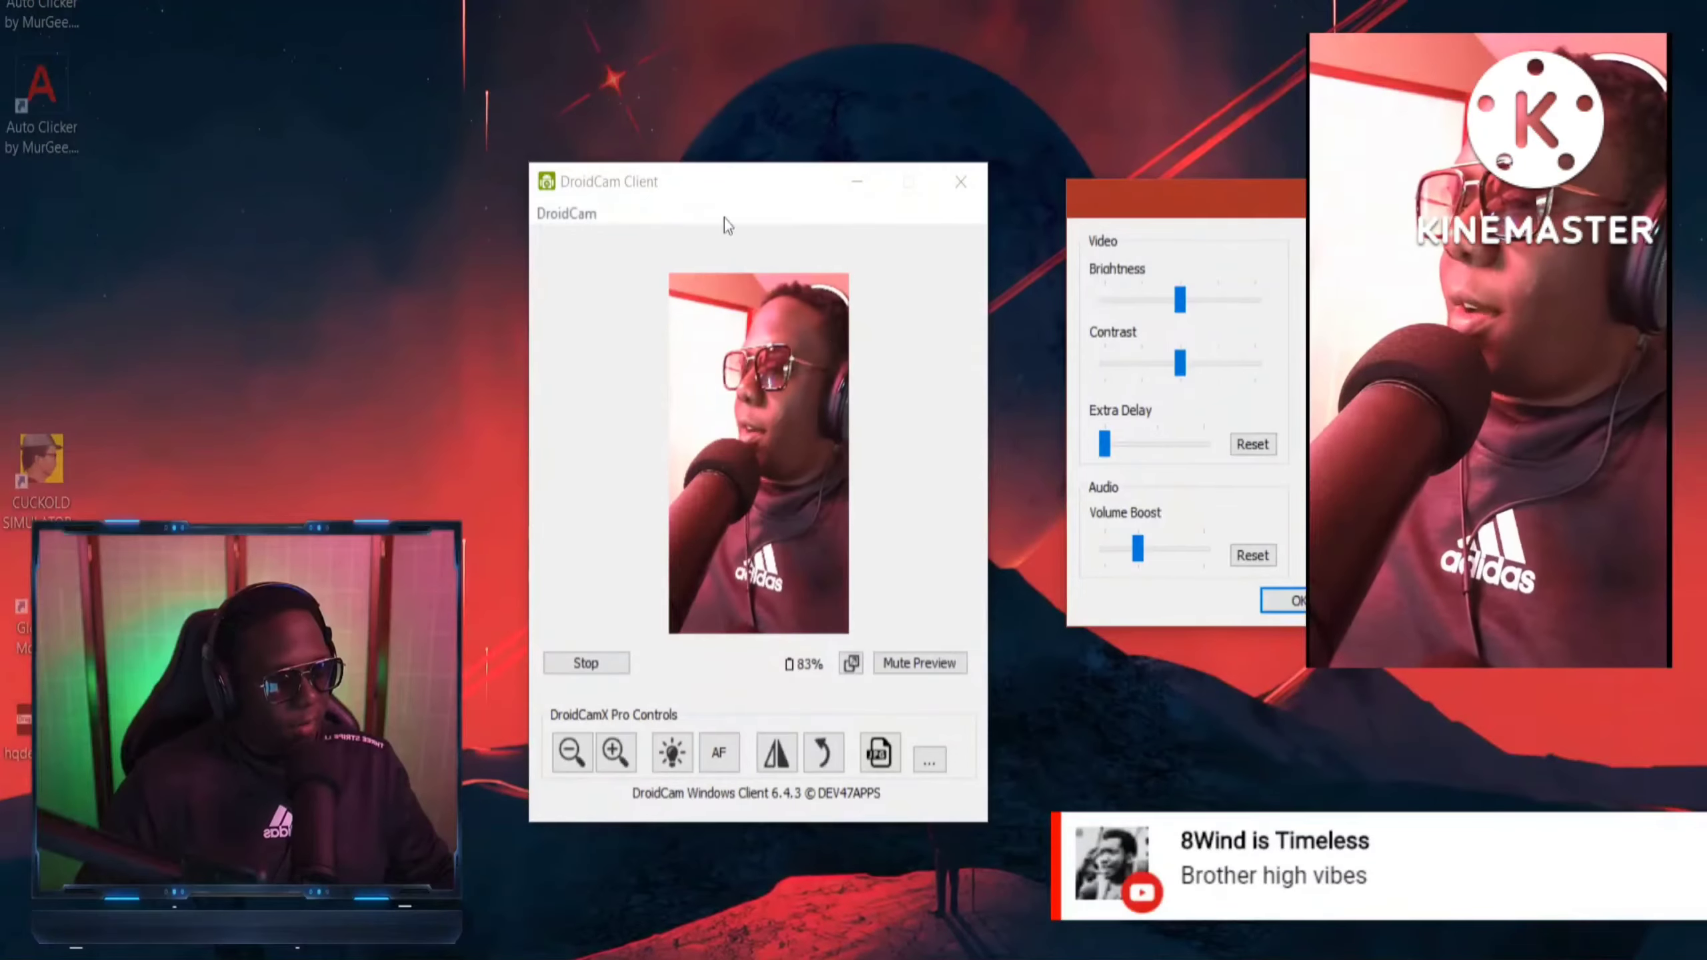
# Move the DroidCam Client window farther away from the settings dialog and bring the settings dialog back into focus.
pyautogui.moveTo(720, 168); pyautogui.dragTo(602, 160)
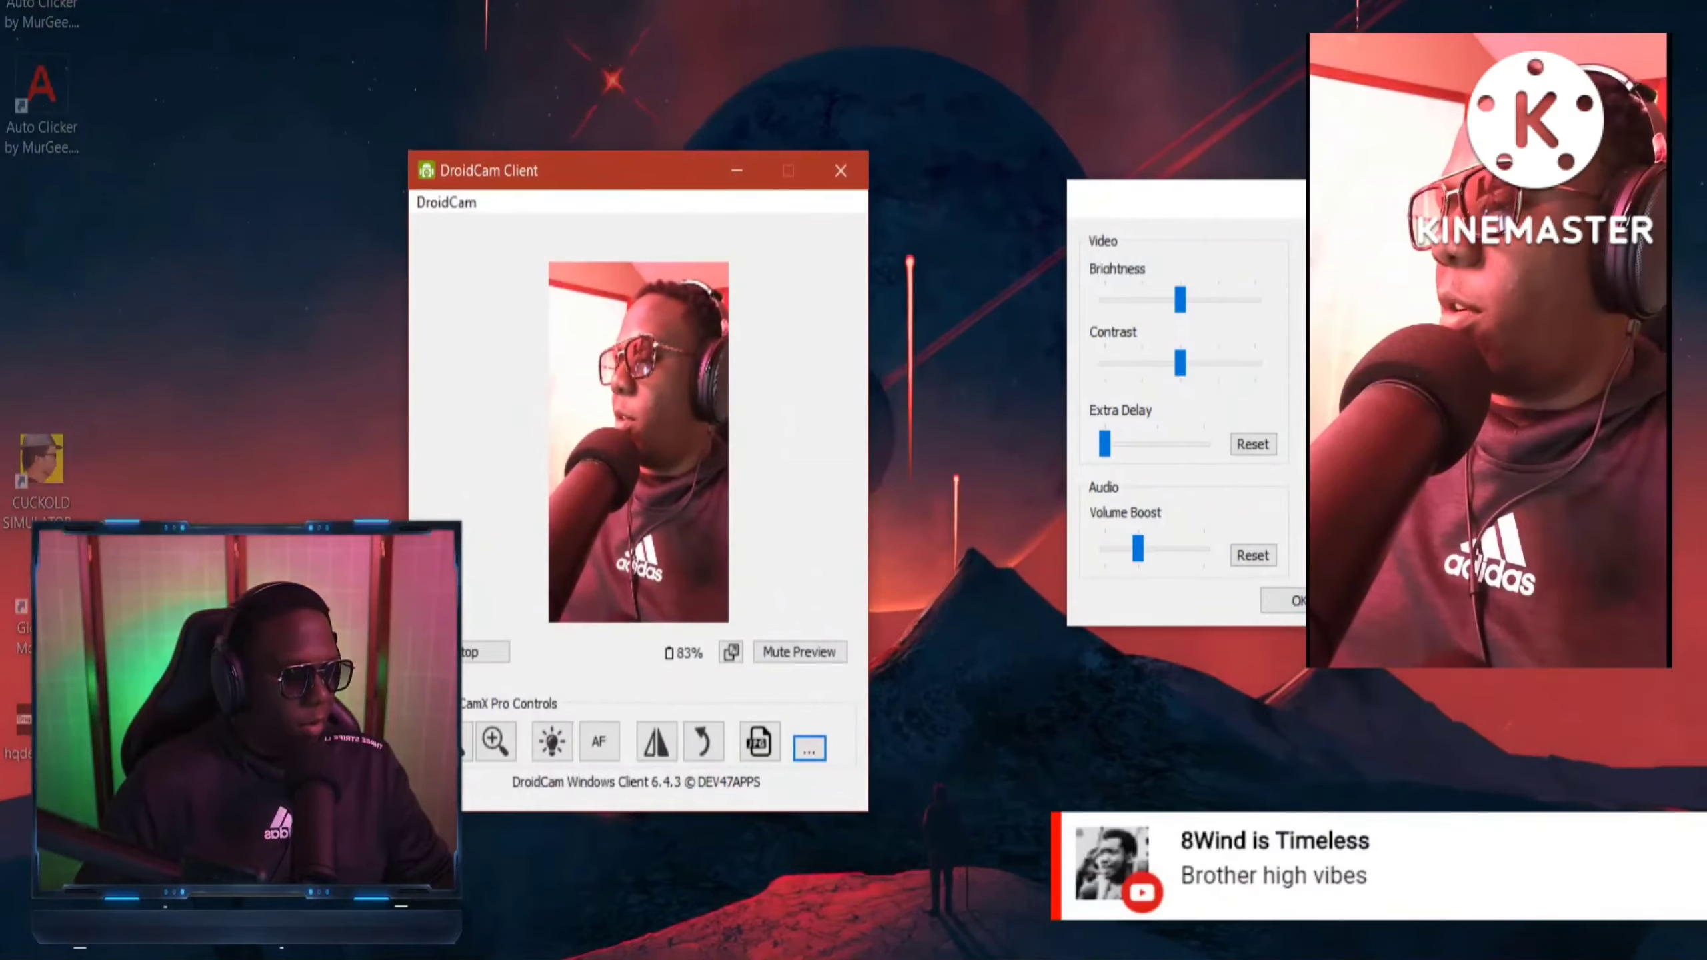
pyautogui.click(1334, 198)
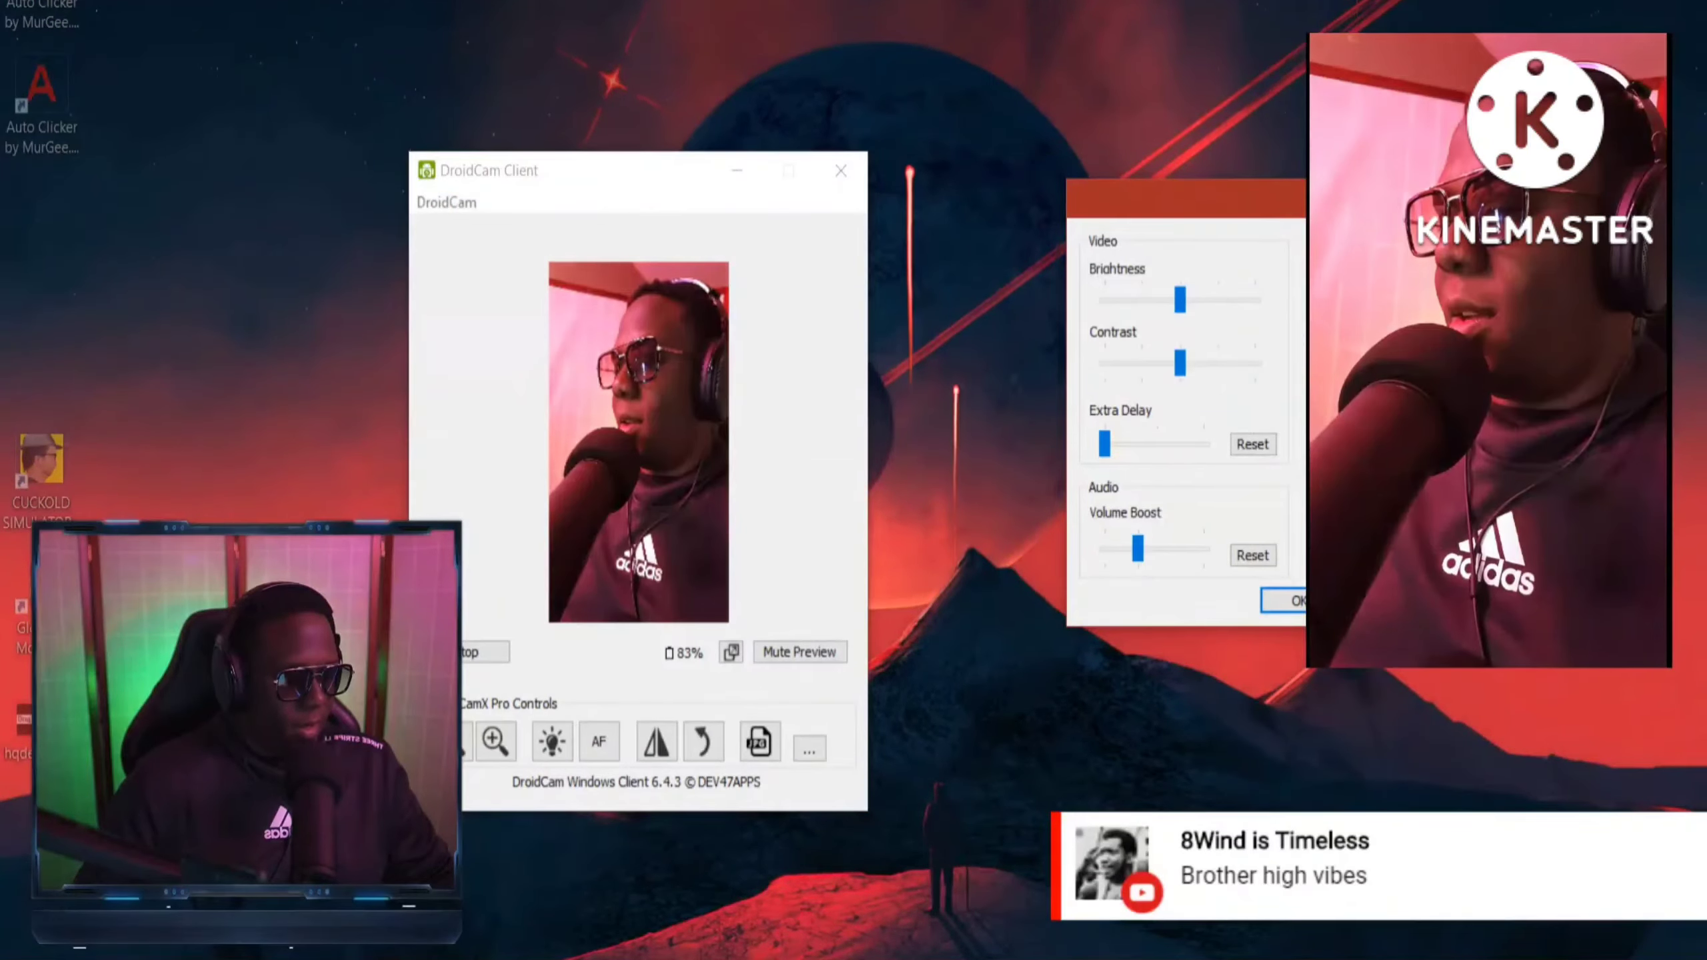